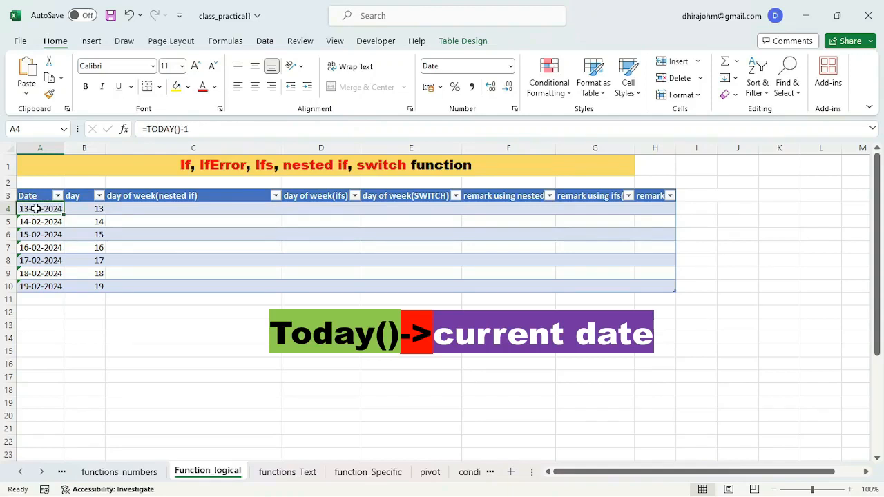
Examine the TODAY-based formulas in the Date column, cells A5 to A10.
click(36, 221)
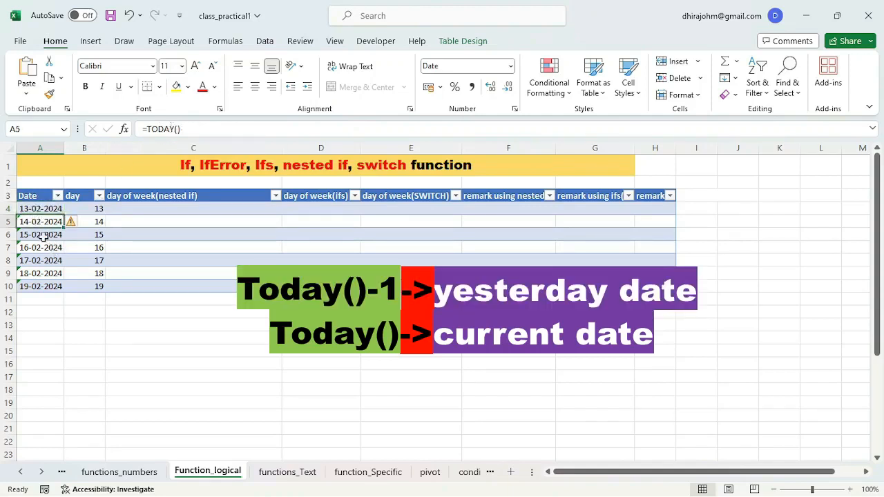
click(39, 235)
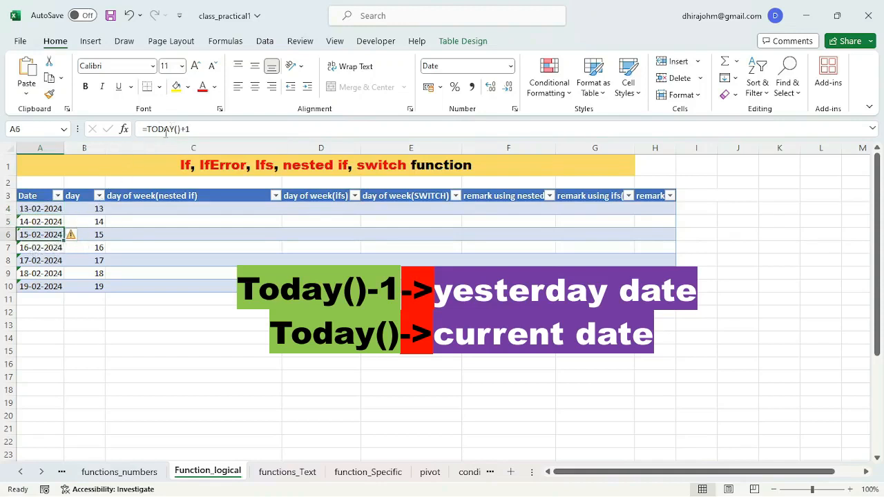
click(47, 248)
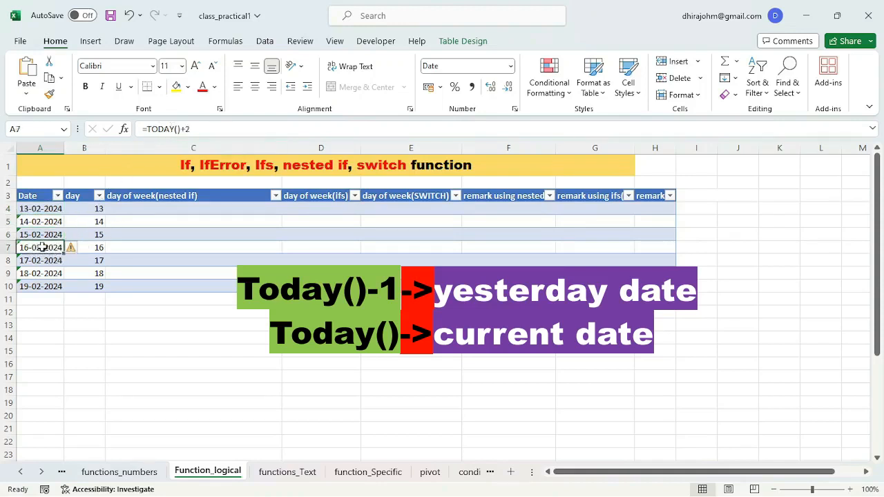
click(40, 261)
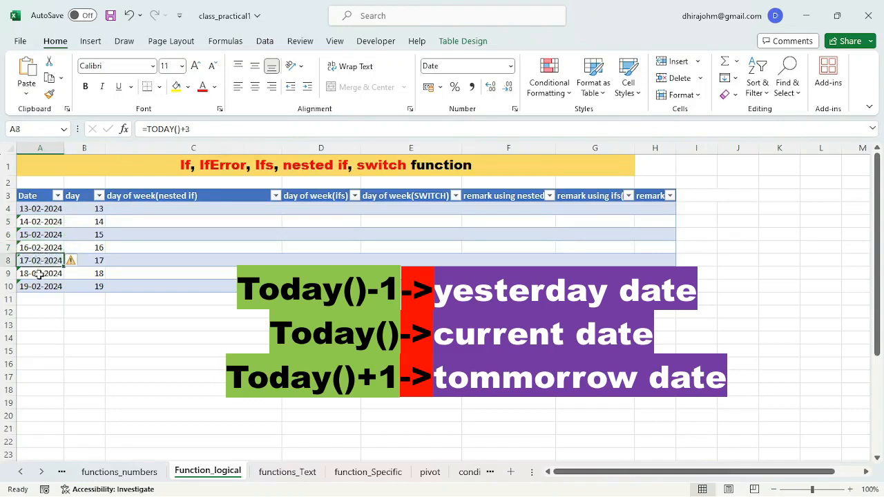
click(39, 275)
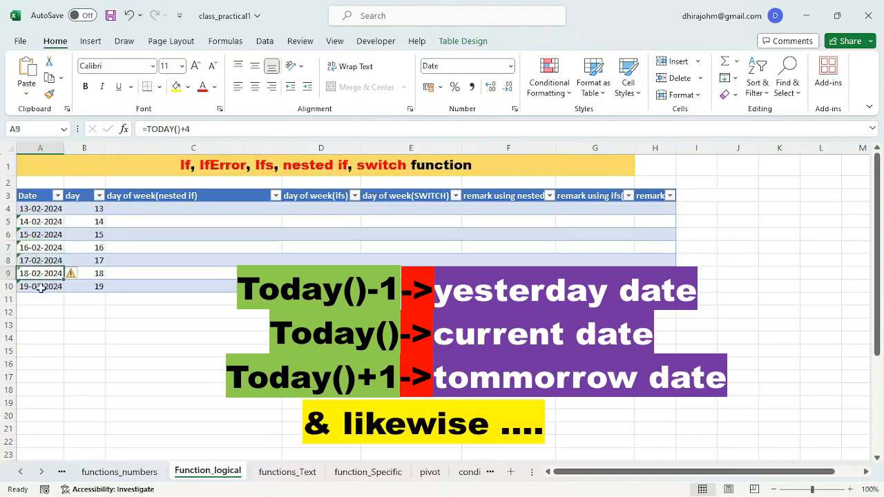
click(40, 287)
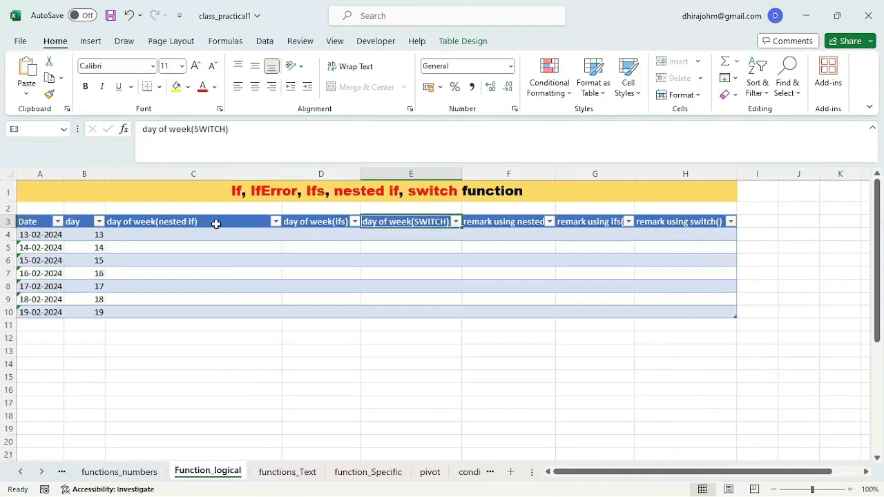
Review the day of week and remark column headers in C3 through H3 of the table.
click(213, 221)
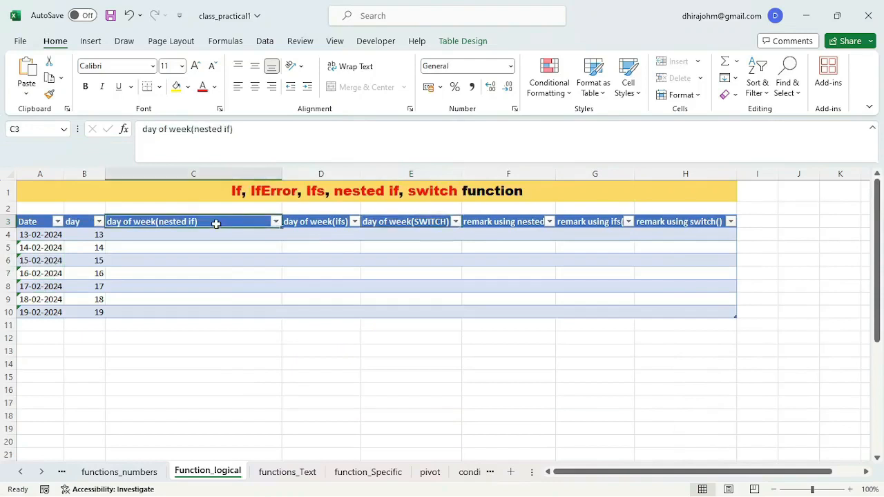
click(304, 222)
click(367, 222)
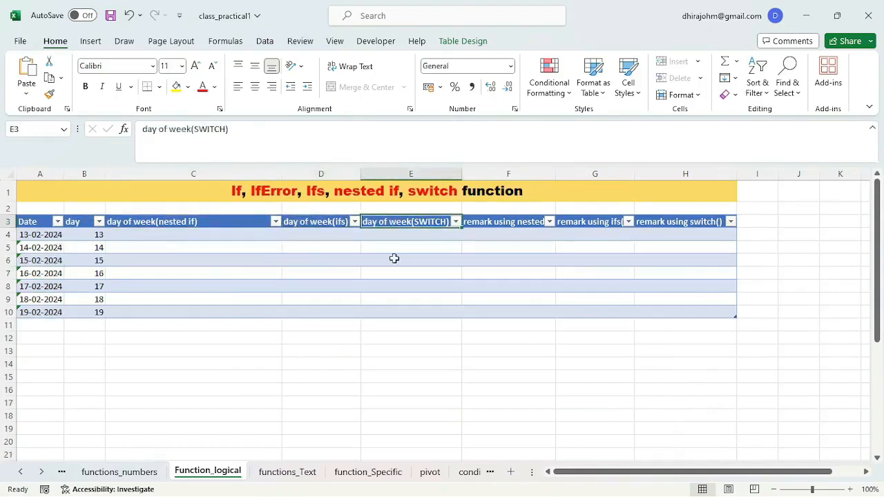
click(504, 222)
click(589, 222)
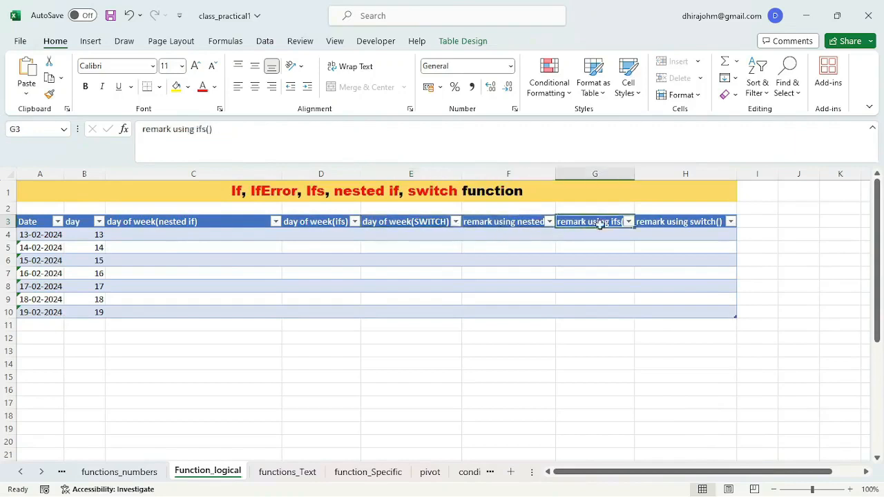
click(677, 222)
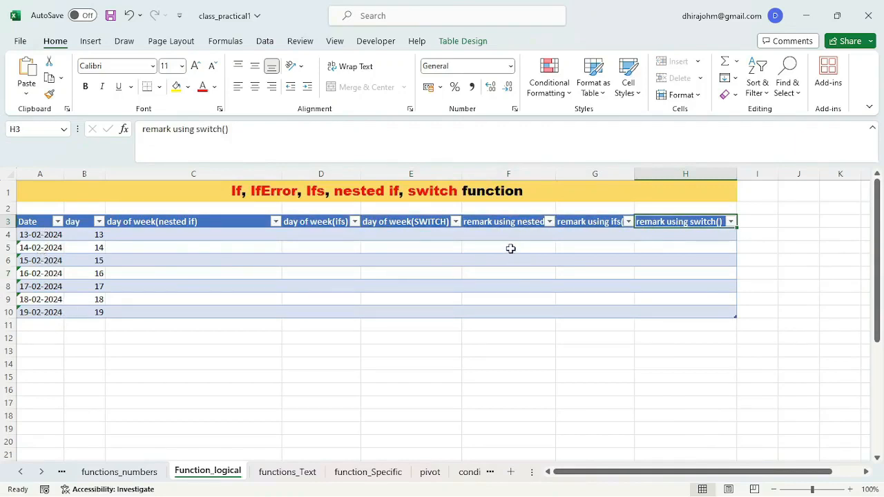
click(198, 224)
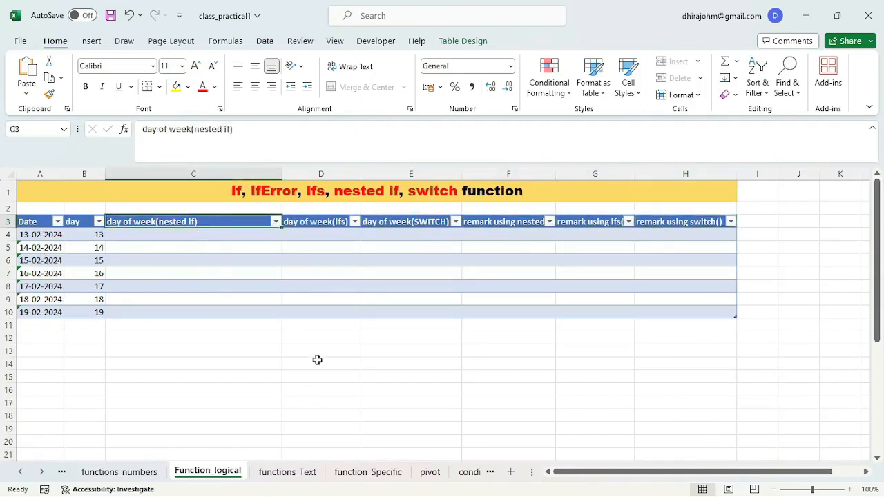
click(315, 368)
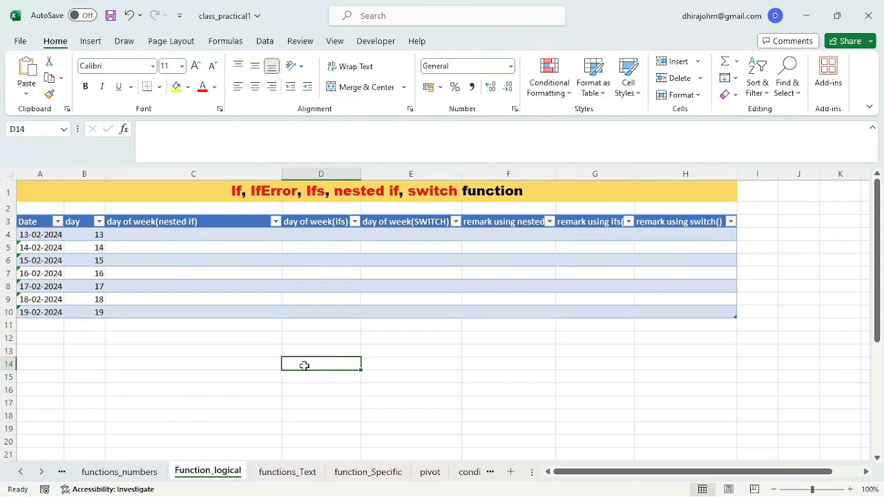
text(=)
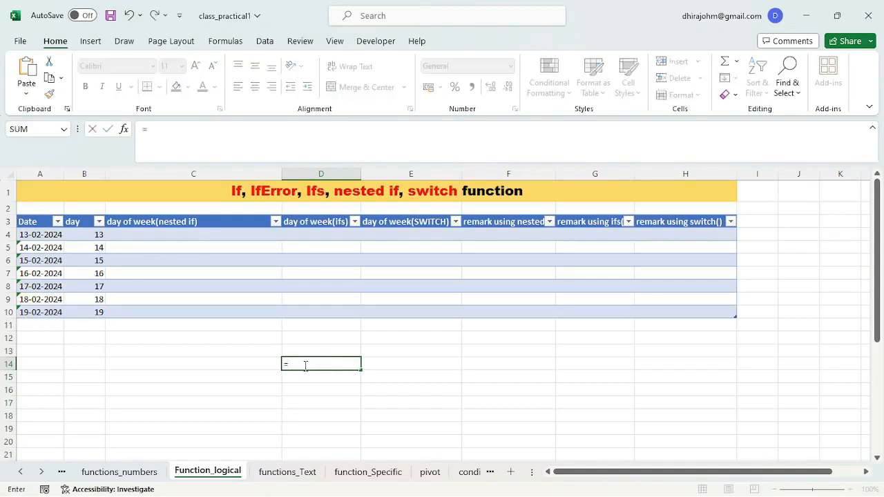
text(weekda)
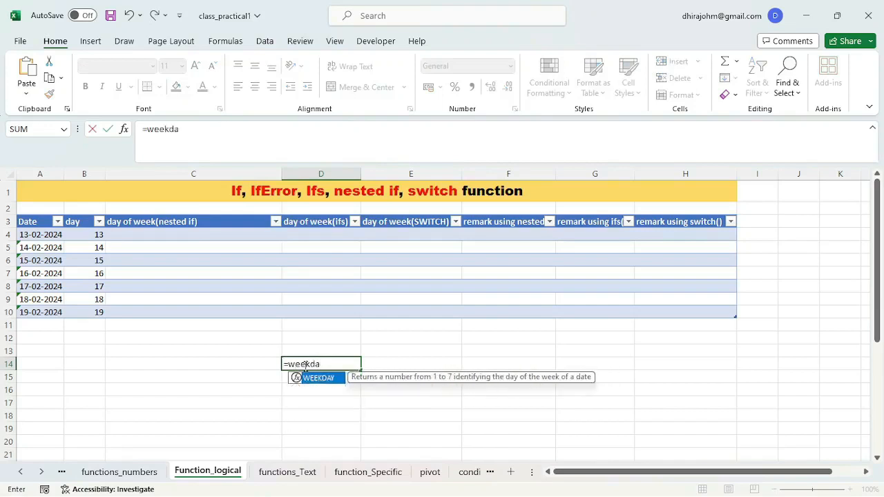
text(y)
key(Tab)
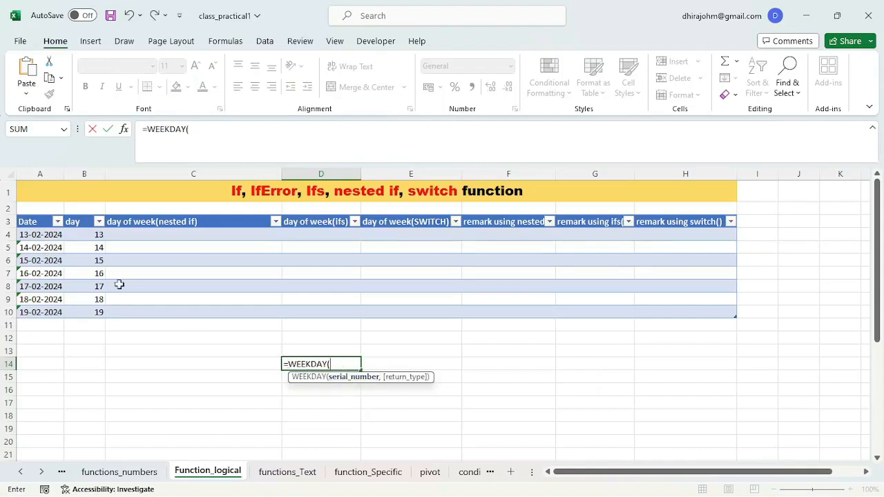
click(40, 236)
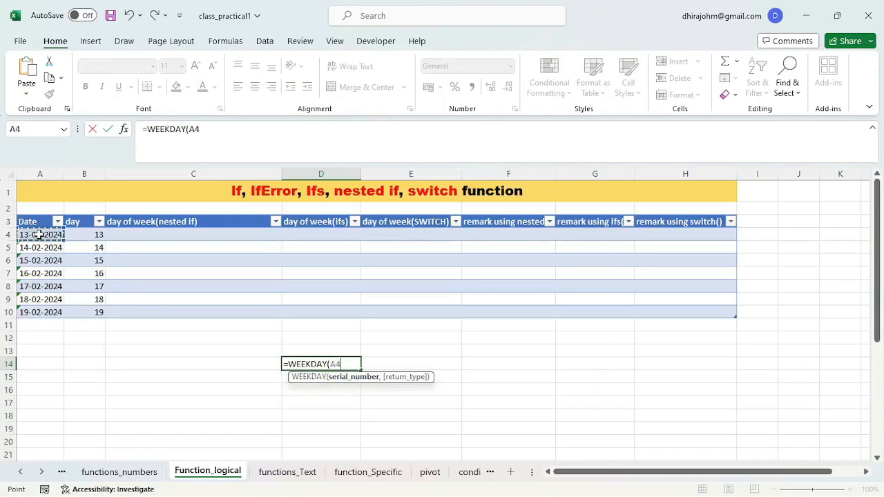
text(,)
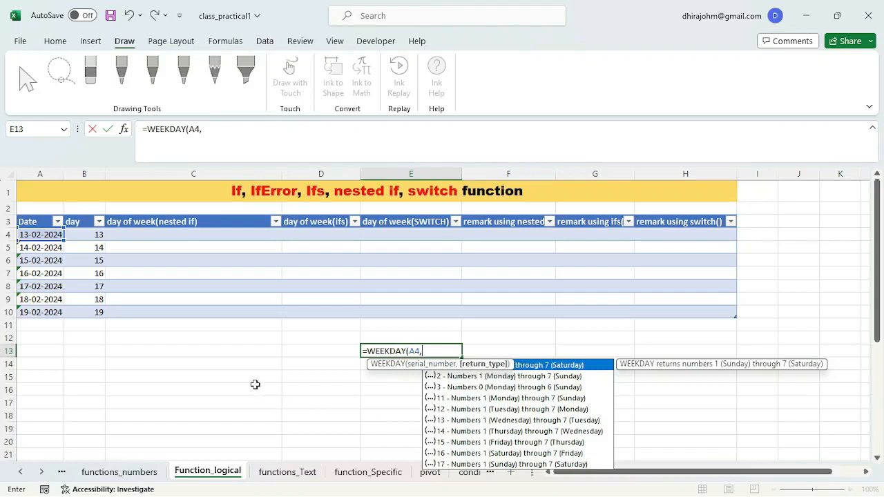
Handwrite two black ink headings over the sheet, "return type-1" over columns C to E and "return type=2" over columns G to J.
mouse_move(217, 335)
mouse_down()
mouse_move(239, 315)
mouse_move(312, 323)
mouse_move(326, 308)
mouse_move(345, 336)
mouse_move(405, 295)
mouse_move(408, 316)
mouse_up()
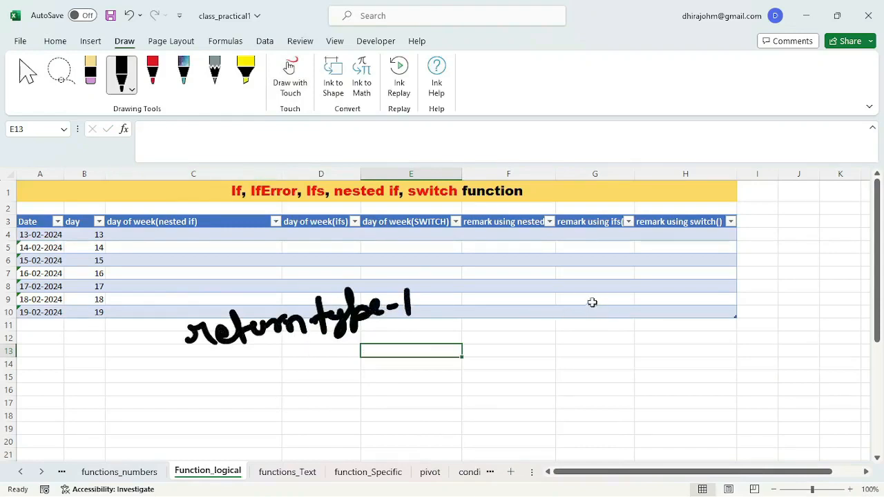
mouse_move(572, 301)
mouse_down()
mouse_move(581, 289)
mouse_move(705, 290)
mouse_move(735, 305)
mouse_move(767, 304)
mouse_up()
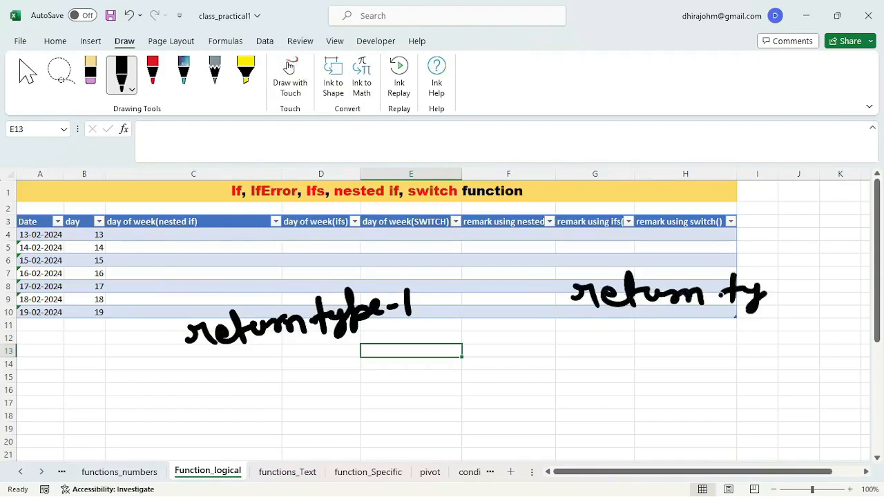
mouse_move(764, 266)
mouse_down()
mouse_move(788, 288)
mouse_move(846, 290)
mouse_up()
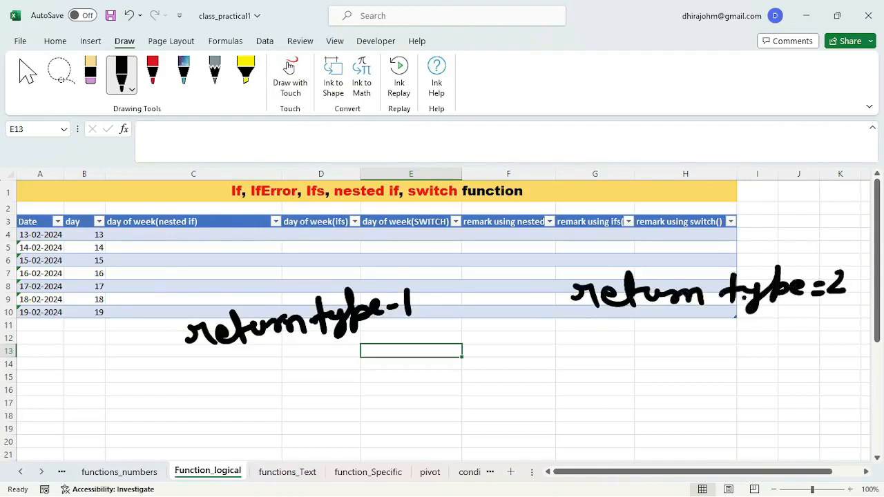
Handwrite the day numbers 1-Sunday, 2-Mon, 3-Tu and 4-Wed beneath the return type-1 heading.
drag(233, 353, 235, 373)
drag(248, 359, 265, 358)
drag(297, 345, 275, 364)
drag(302, 351, 335, 361)
mouse_move(345, 350)
mouse_down()
mouse_move(373, 340)
mouse_move(391, 345)
mouse_up()
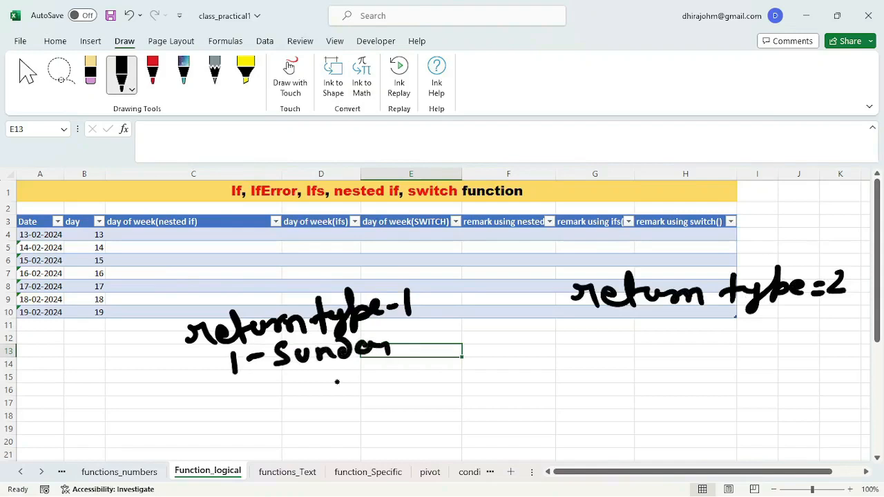
drag(230, 387, 257, 407)
drag(254, 391, 347, 372)
mouse_move(241, 412)
mouse_down()
mouse_move(253, 431)
mouse_move(329, 399)
mouse_up()
mouse_move(311, 401)
mouse_down()
mouse_move(319, 422)
mouse_move(355, 406)
mouse_up()
mouse_move(264, 434)
mouse_down()
mouse_move(261, 444)
mouse_move(330, 442)
mouse_move(350, 434)
mouse_move(315, 428)
mouse_move(339, 436)
mouse_move(398, 418)
mouse_move(395, 428)
mouse_up()
Handwrite 5-Th, 6-Fri and 7-Sat in a second column of the return type-1 list.
mouse_move(435, 346)
mouse_down()
mouse_move(423, 363)
mouse_move(471, 346)
mouse_move(482, 356)
mouse_move(504, 352)
mouse_up()
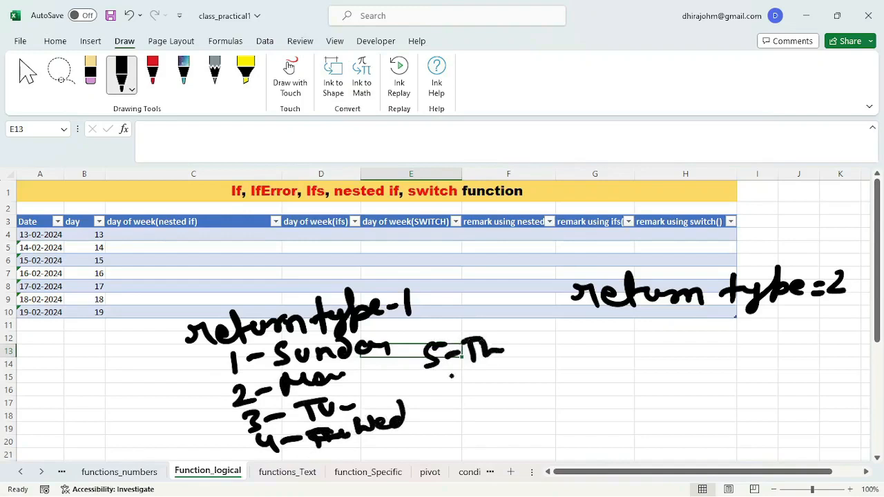
mouse_move(443, 364)
mouse_down()
mouse_move(435, 393)
mouse_move(462, 380)
mouse_move(483, 394)
mouse_up()
mouse_move(484, 373)
mouse_down()
mouse_move(505, 367)
mouse_move(513, 378)
mouse_up()
drag(517, 379, 517, 393)
click(519, 369)
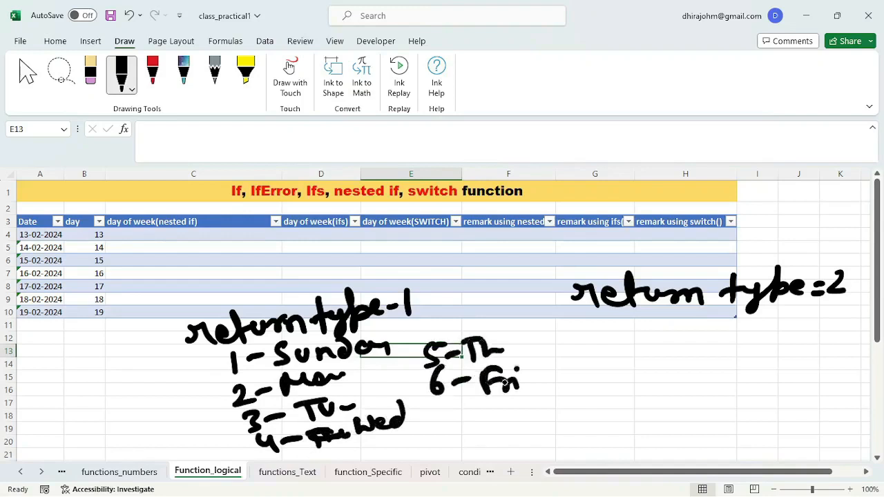
mouse_move(438, 406)
mouse_down()
mouse_move(451, 428)
mouse_move(459, 414)
mouse_up()
mouse_move(469, 418)
mouse_down()
mouse_move(487, 414)
mouse_move(498, 426)
mouse_move(537, 416)
mouse_up()
drag(526, 409, 551, 398)
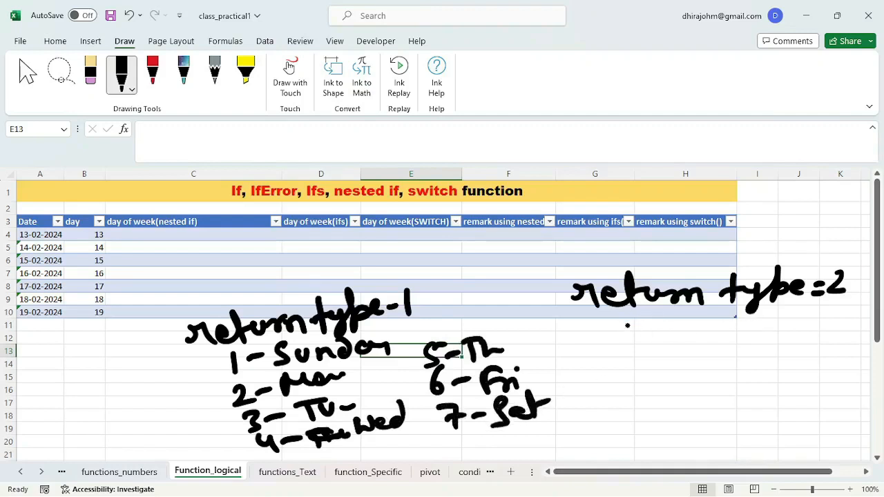
Handwrite the day numbers 1-Mond, 2-Tues, 3-Wed and 4-Th beneath the return type=2 heading.
drag(621, 316, 621, 346)
mouse_move(631, 334)
mouse_down()
mouse_move(680, 321)
mouse_move(693, 339)
mouse_move(731, 340)
mouse_up()
mouse_move(623, 361)
mouse_down()
mouse_move(622, 377)
mouse_move(645, 378)
mouse_up()
drag(648, 369, 700, 355)
mouse_move(684, 356)
mouse_down()
mouse_move(682, 379)
mouse_move(745, 373)
mouse_up()
mouse_move(620, 387)
mouse_down()
mouse_move(625, 406)
mouse_move(662, 399)
mouse_up()
mouse_move(695, 391)
mouse_down()
mouse_move(678, 392)
mouse_move(716, 405)
mouse_move(750, 399)
mouse_move(754, 385)
mouse_up()
drag(635, 409, 648, 435)
mouse_move(673, 424)
mouse_down()
mouse_move(657, 423)
mouse_move(713, 410)
mouse_up()
mouse_move(697, 414)
mouse_down()
mouse_move(694, 436)
mouse_move(707, 431)
mouse_up()
drag(706, 431, 724, 428)
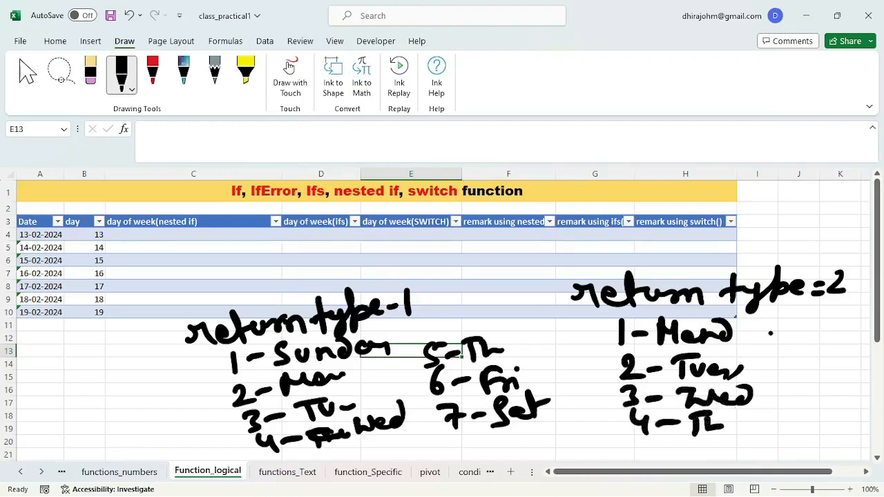
Handwrite 5-Fri, 6-Sat and 7-Sun in a second column of the return type=2 list.
mouse_move(793, 319)
mouse_down()
mouse_move(781, 339)
mouse_move(821, 337)
mouse_move(836, 315)
mouse_up()
mouse_move(819, 330)
mouse_down()
mouse_move(846, 340)
mouse_move(786, 362)
mouse_move(854, 360)
mouse_up()
drag(851, 350, 863, 357)
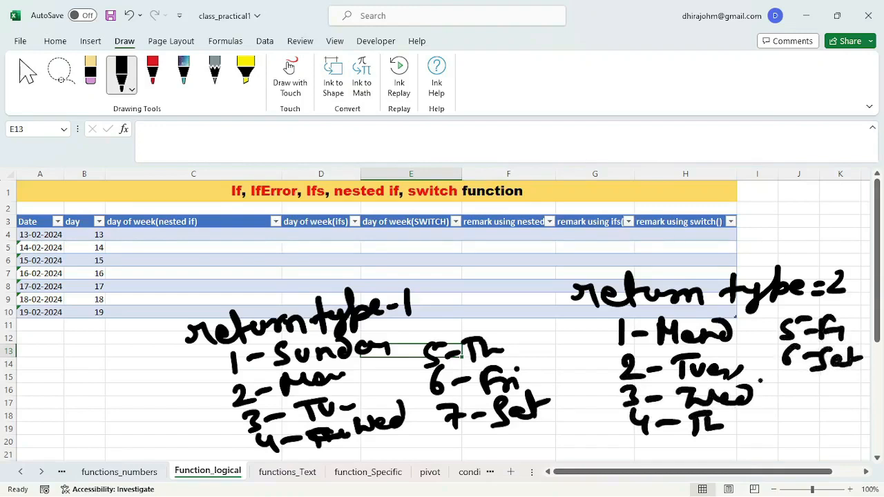
drag(769, 380, 779, 378)
mouse_move(780, 379)
mouse_down()
mouse_move(772, 407)
mouse_move(796, 395)
mouse_up()
drag(821, 382, 813, 408)
drag(825, 391, 864, 401)
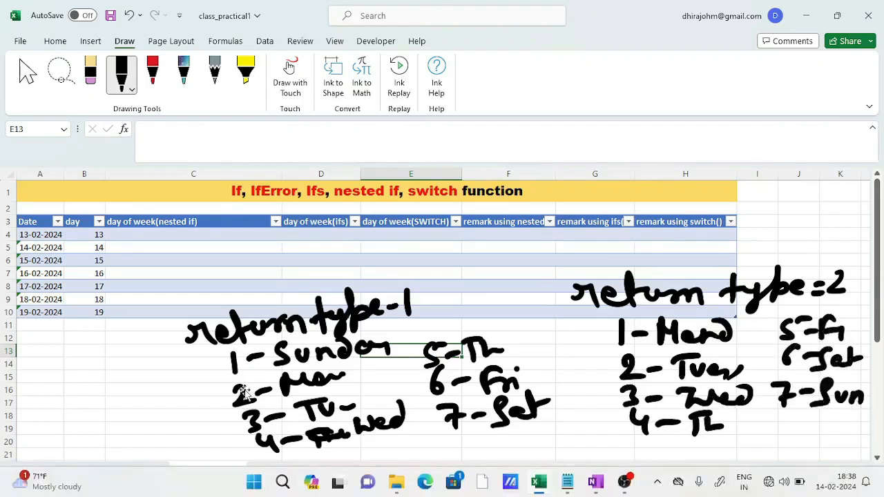
Enter the formula =WEEKDAY(A4,1) in cell A13.
click(39, 356)
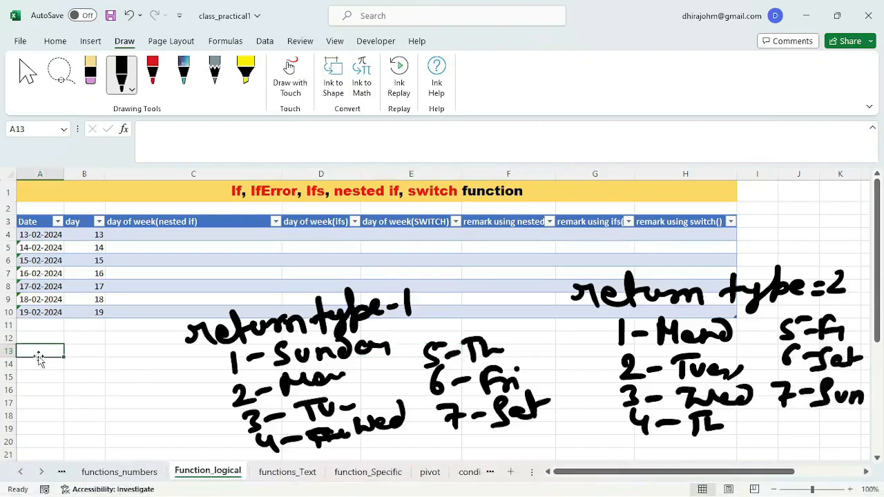
text(=weekday)
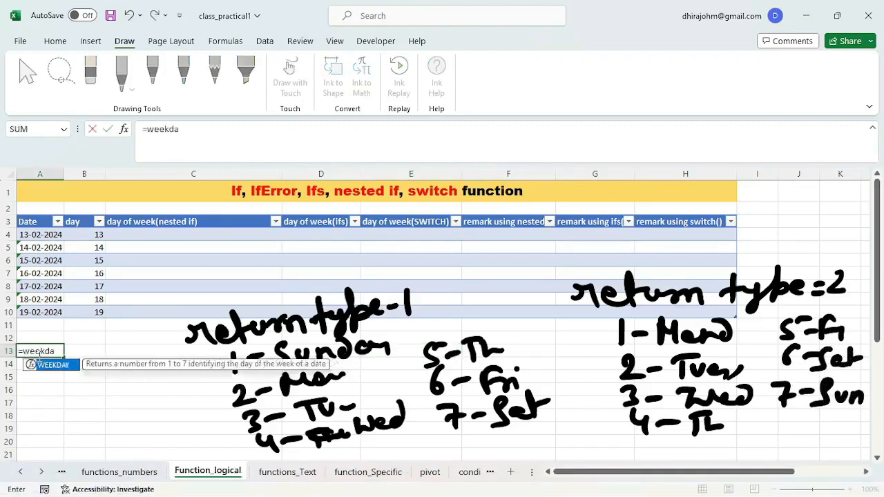
key(Tab)
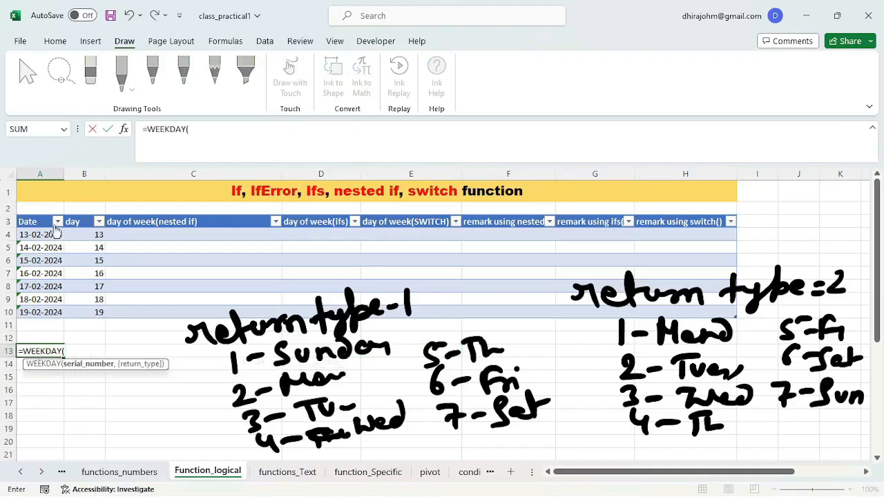
click(33, 235)
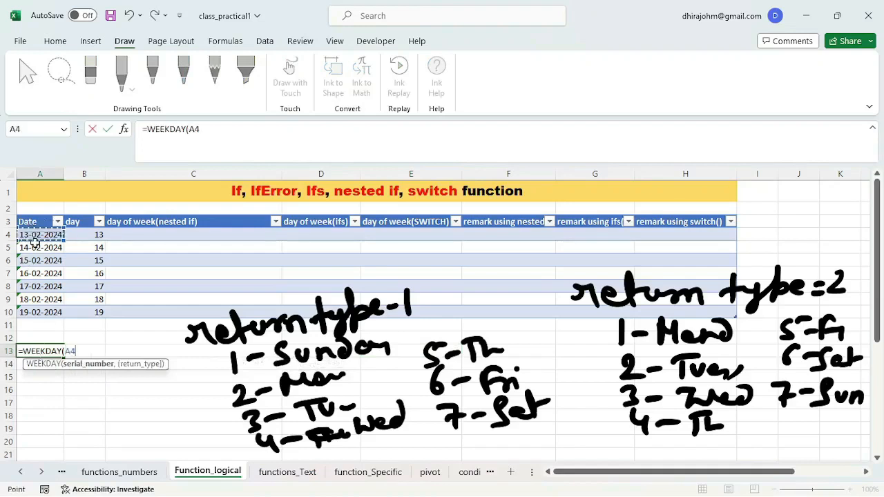
text(,1)
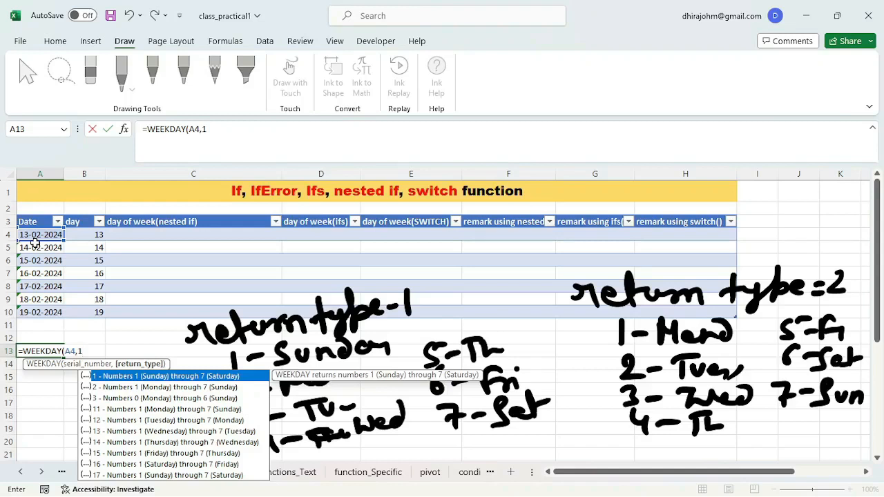
key(Escape)
text())
key(Return)
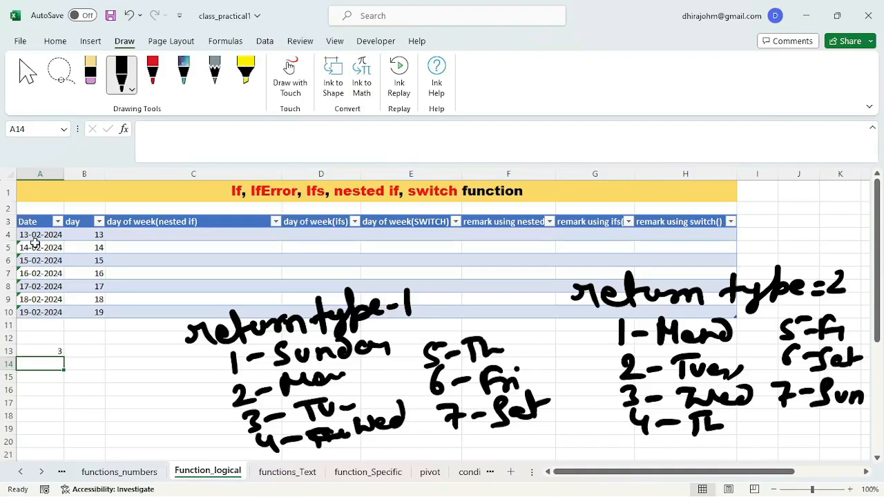
Enter the formula =WEEKDAY(A4,2) in cell A14.
text(=weekda)
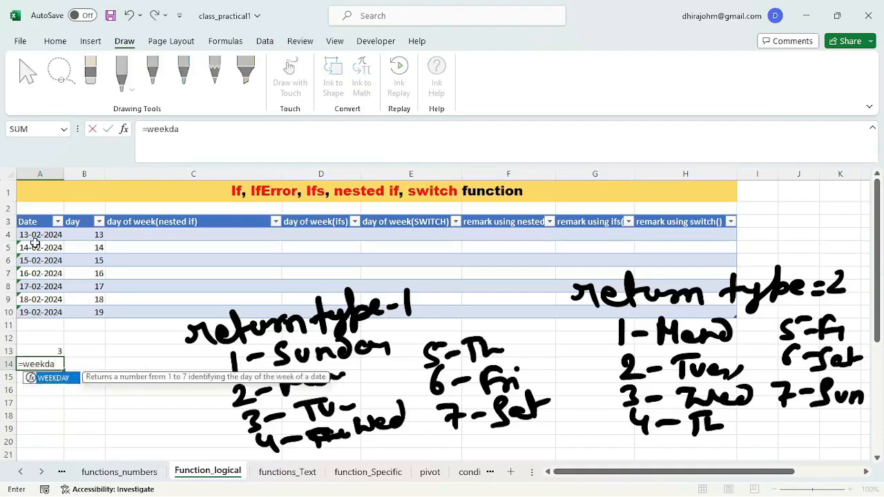
key(Tab)
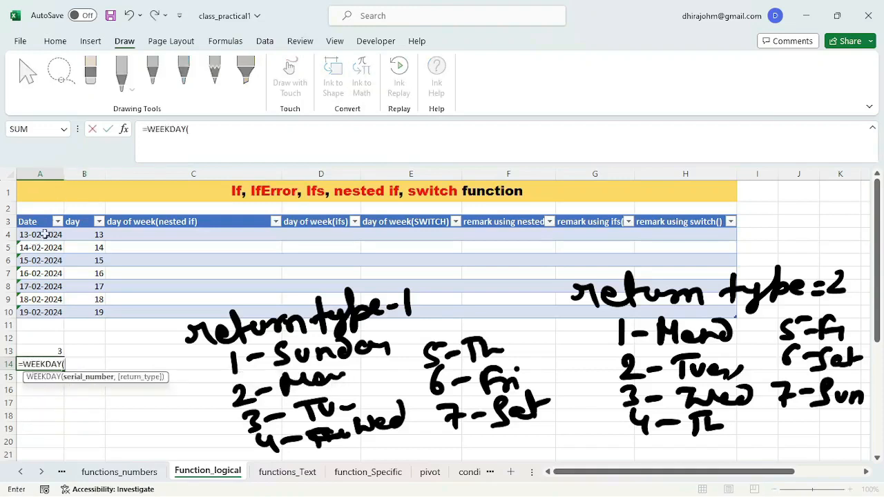
click(41, 236)
text(,)
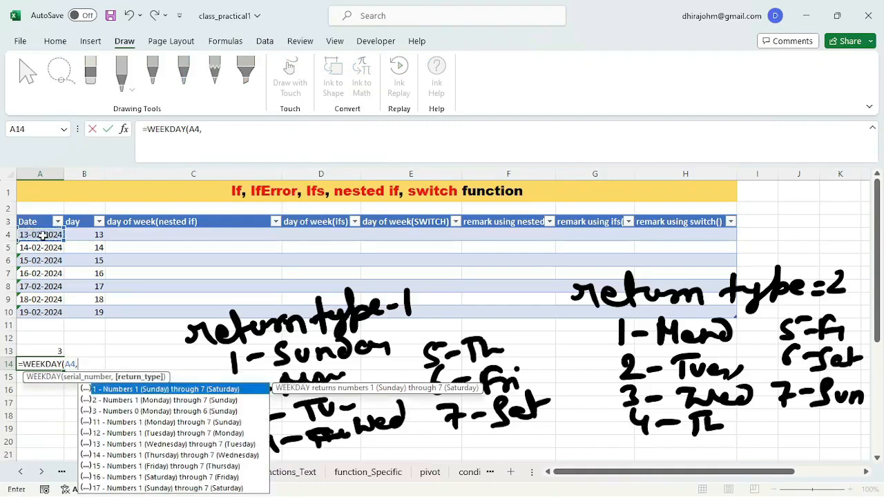
text())
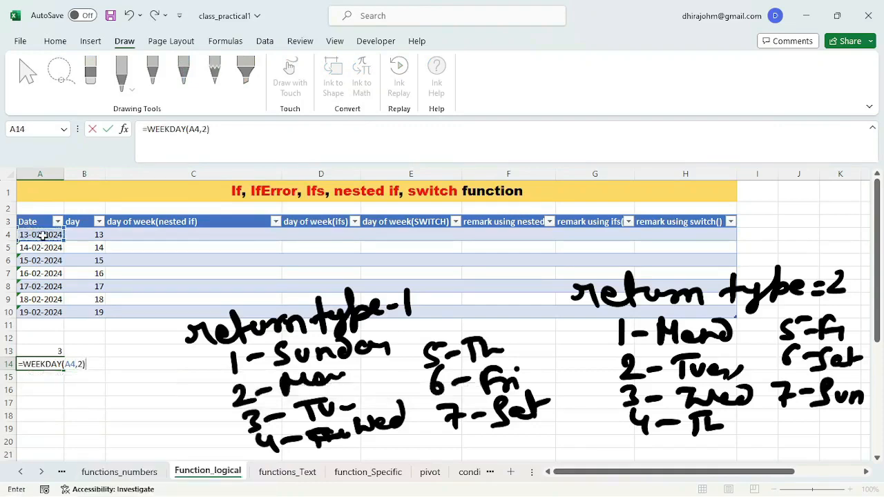
key(Return)
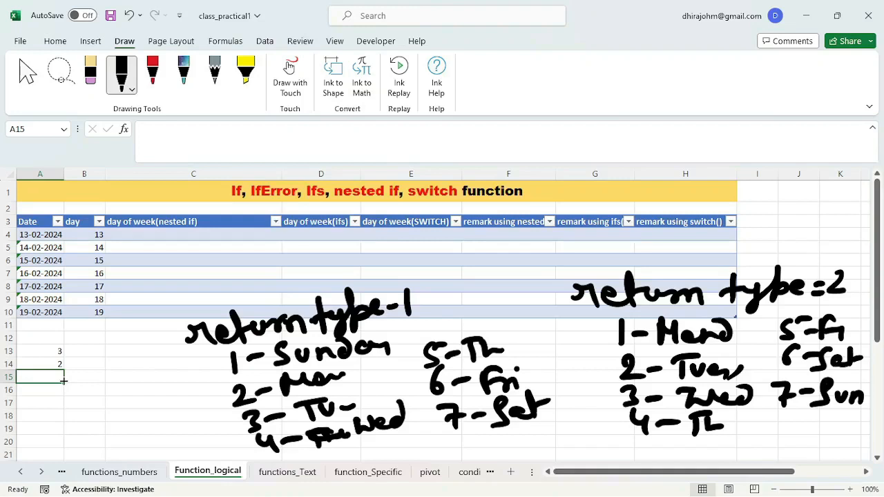
Start an IF formula in C4 that returns "Monday" when WEEKDAY of the row's Date with return type 2 equals 1.
click(174, 237)
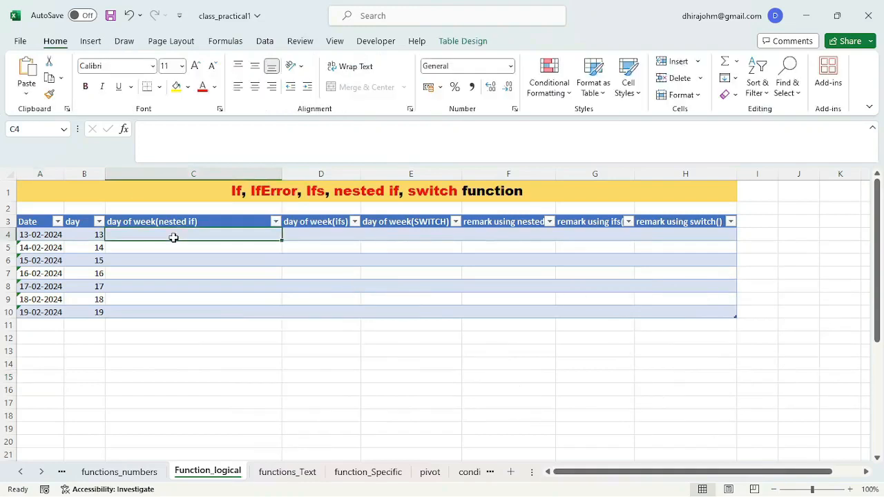
text(=)
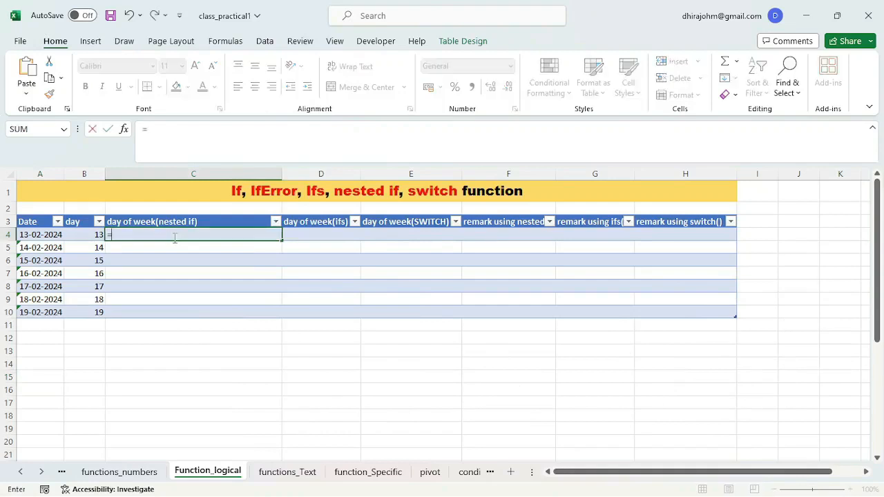
text(if)
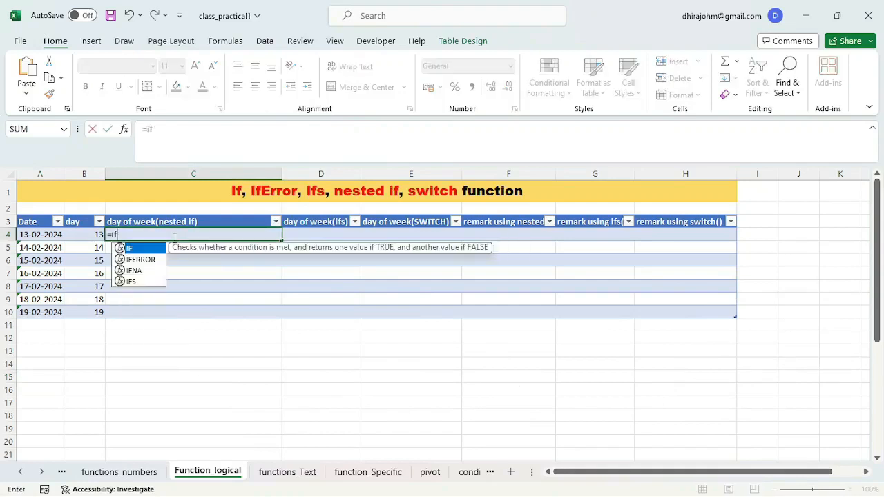
key(Tab)
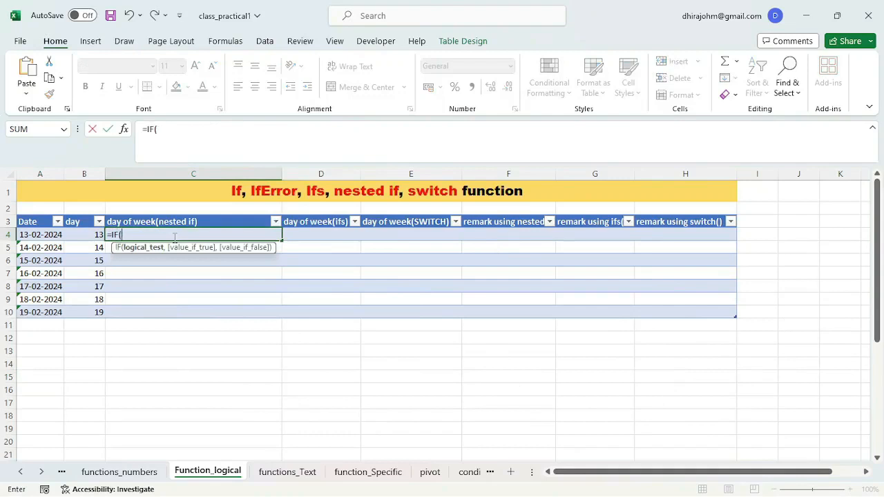
text((weekday)
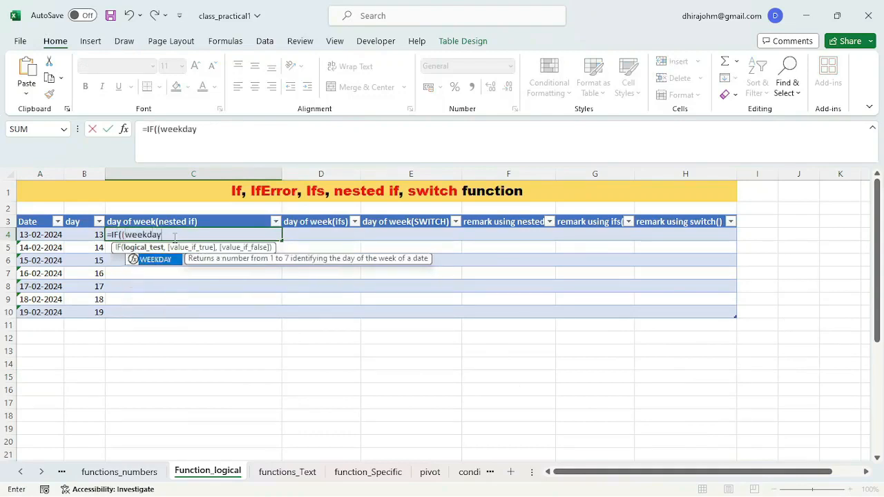
key(Tab)
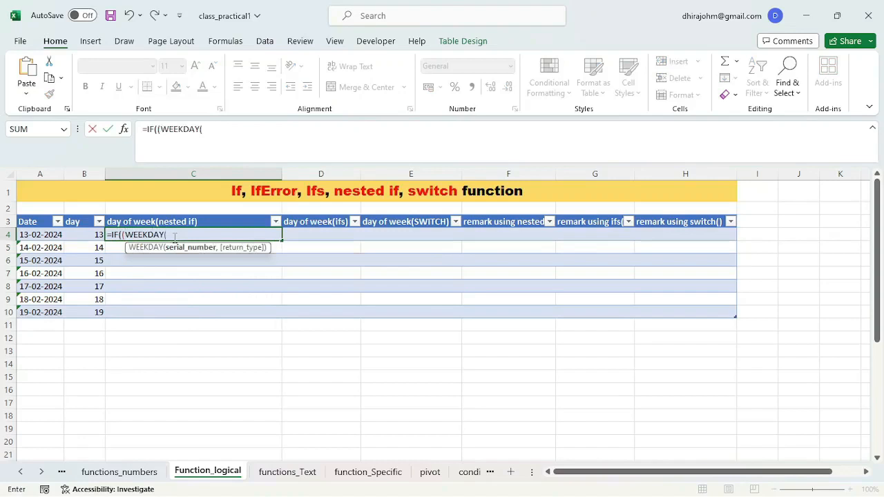
click(34, 235)
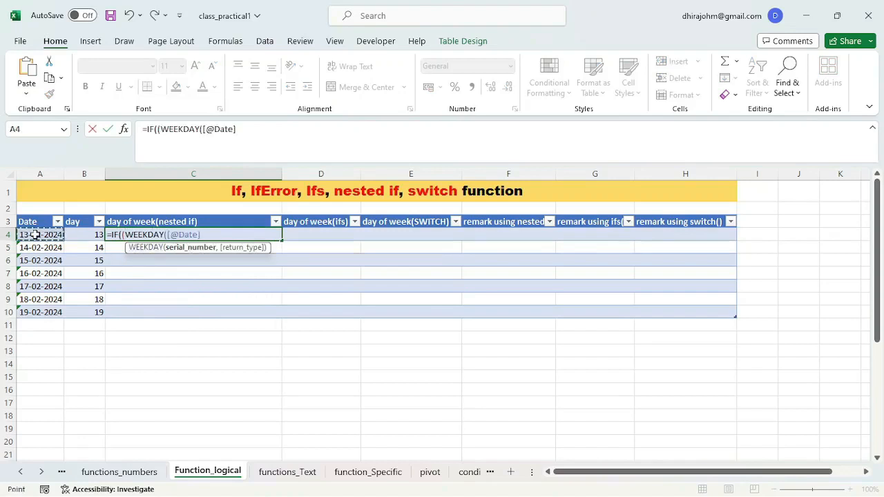
text(,)
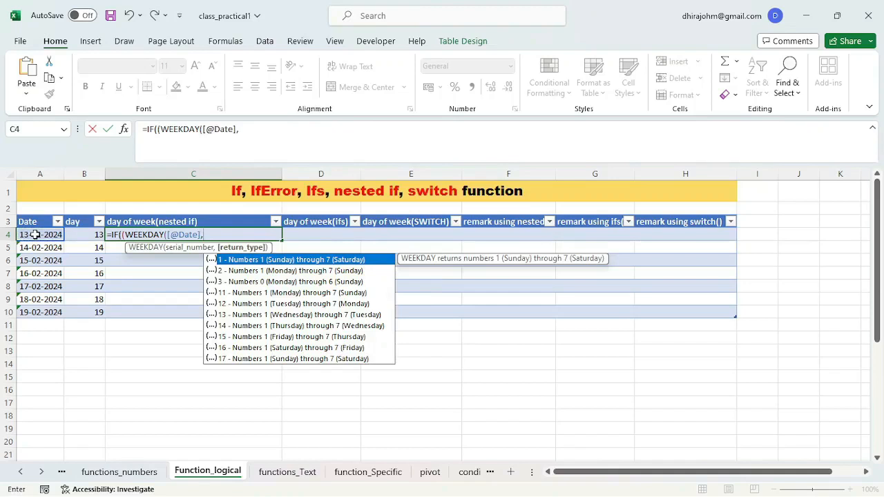
text(2))
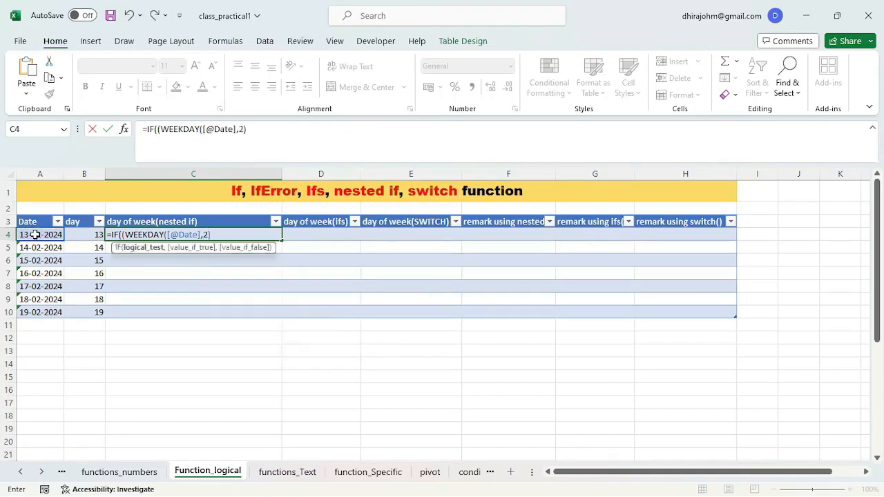
text()=1,"Monday)
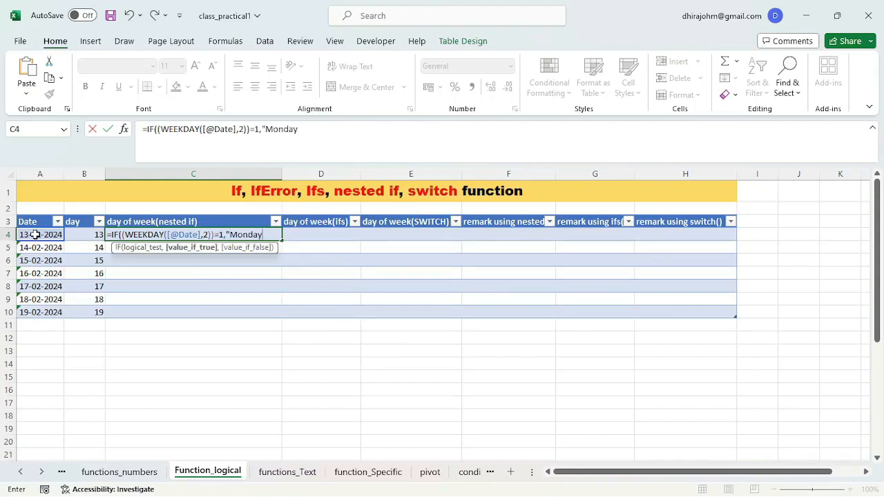
text(",)
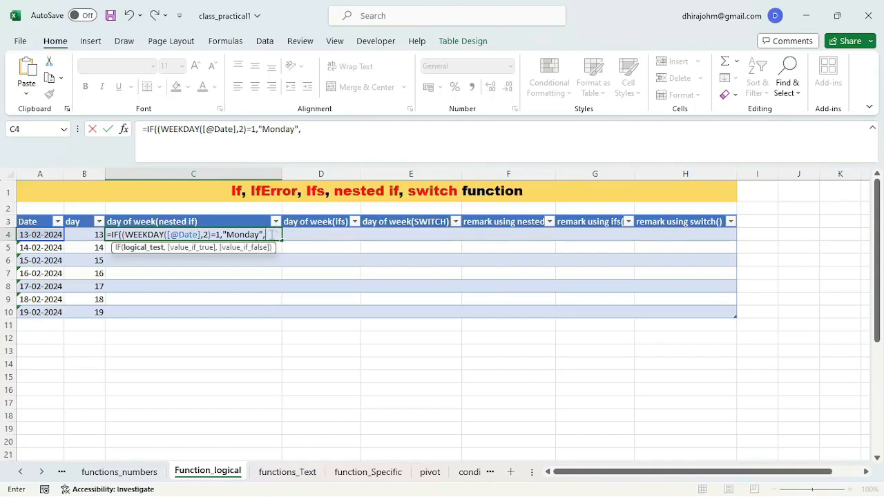
text(if(()
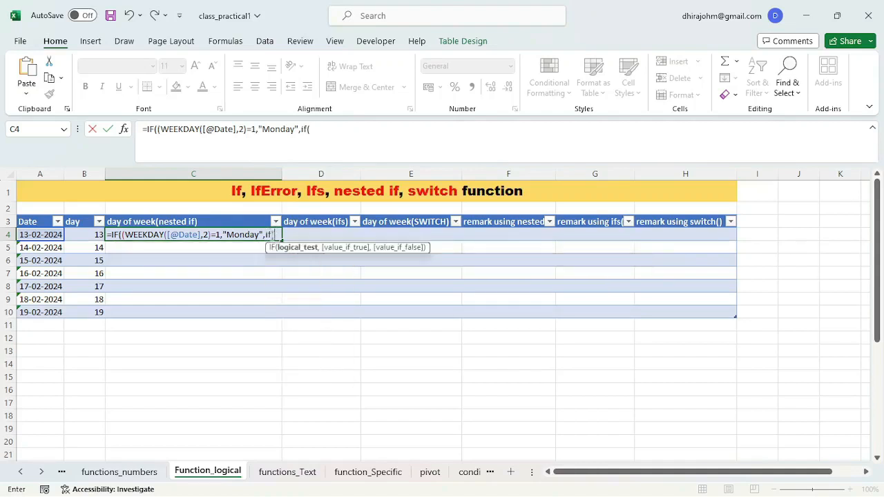
text(weekda)
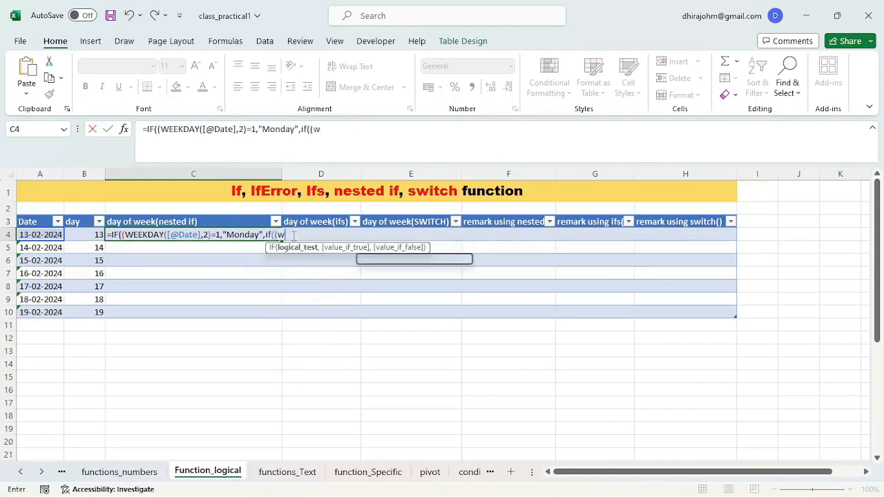
text(y)
key(Tab)
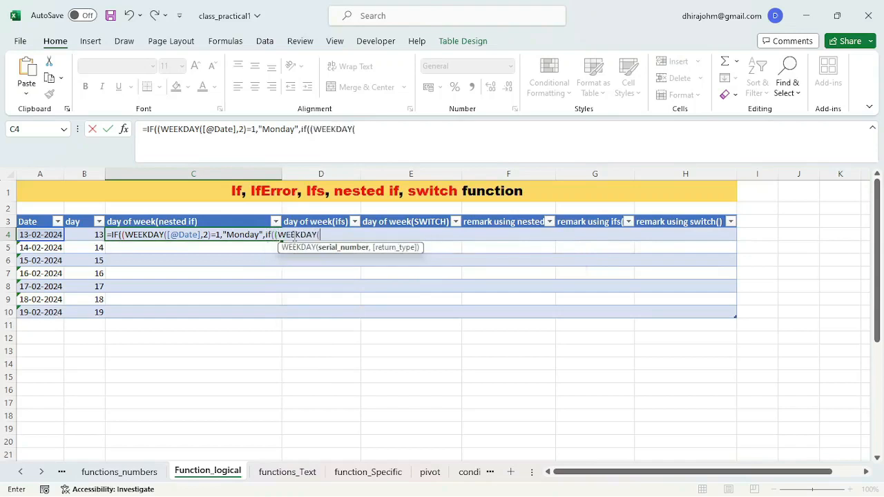
click(46, 235)
text(,2)
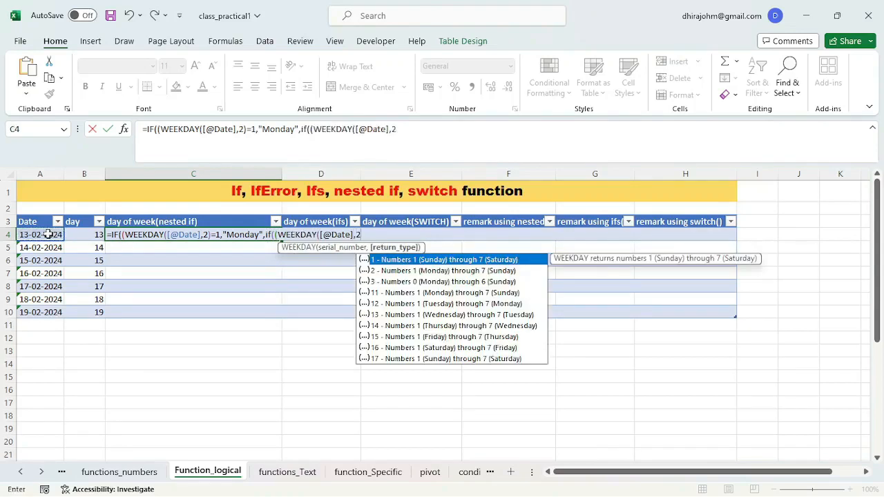
text())=)
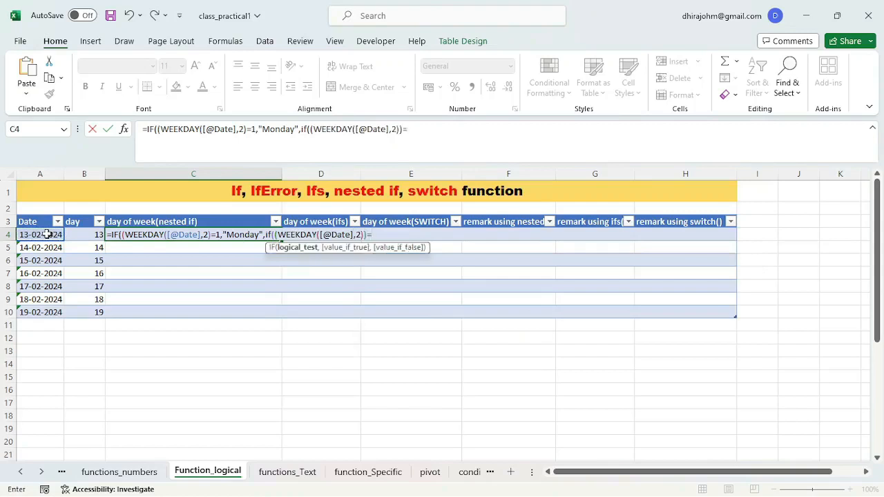
text(2,"T)
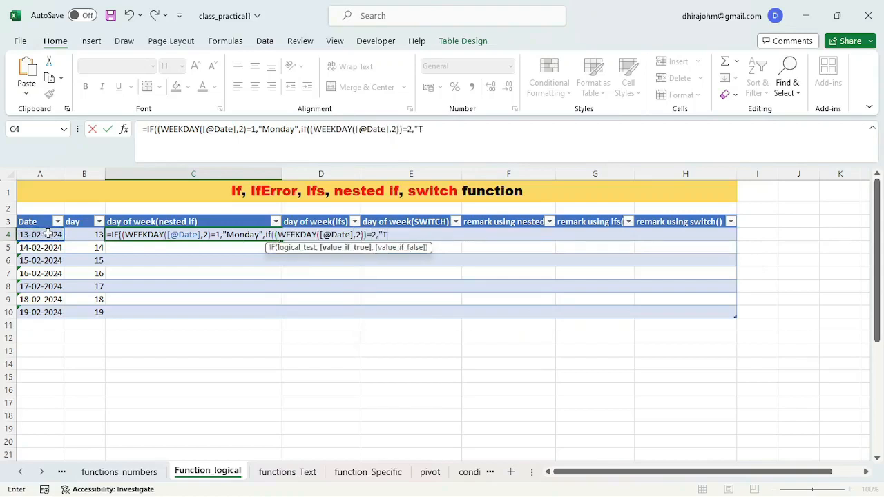
text(uesday",)
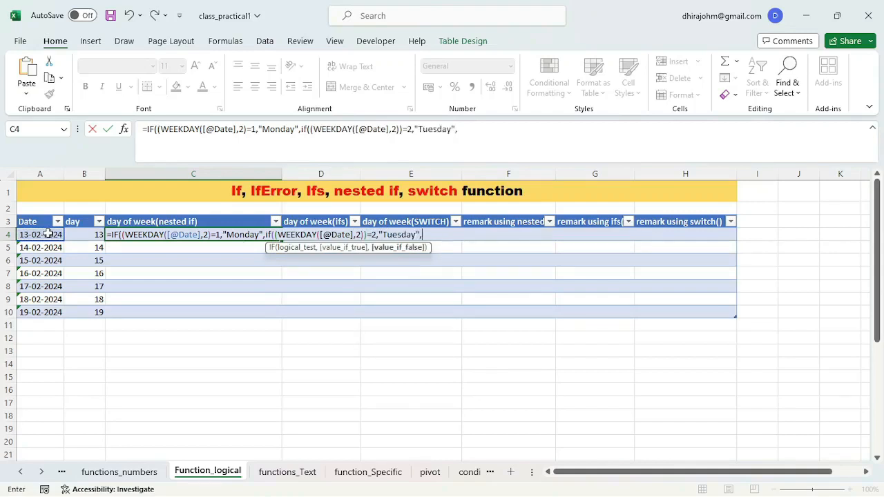
text(IF((weekday()
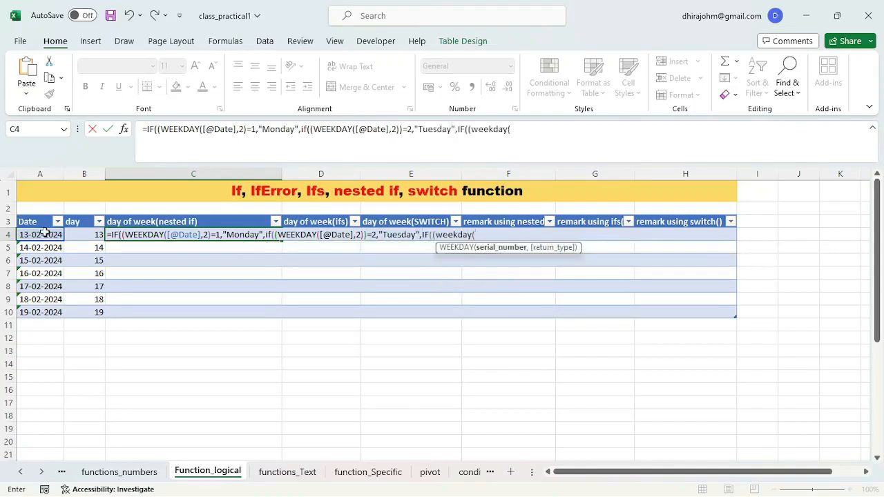
click(43, 233)
text(,)
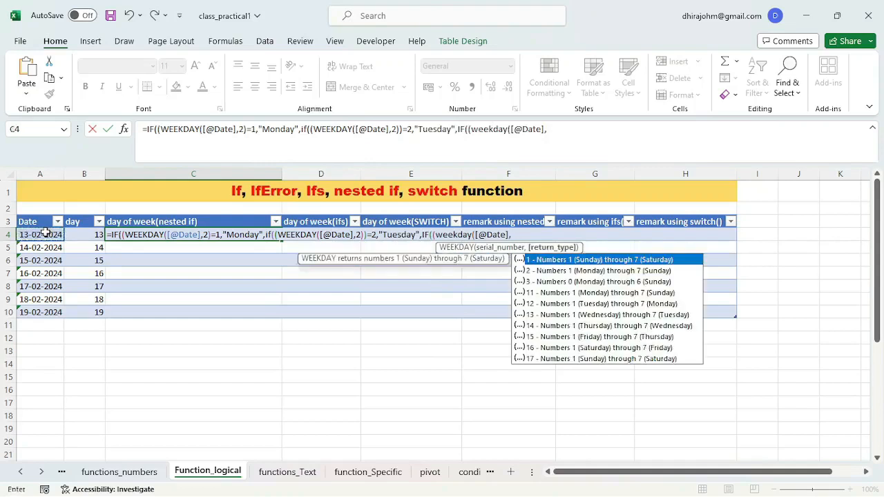
text(2)))
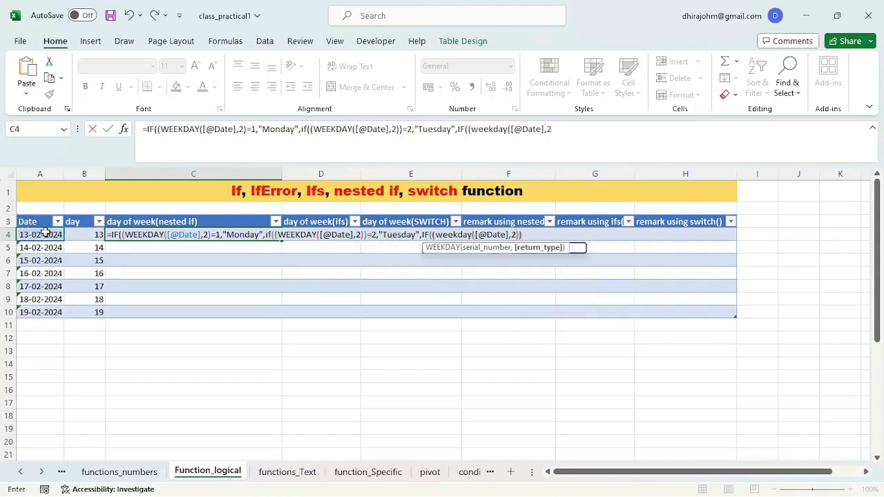
text(=3,")
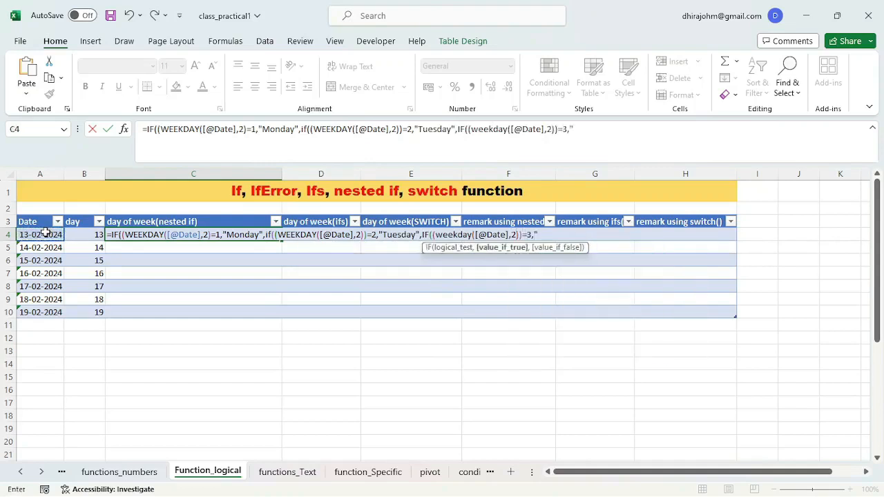
text(Wednesday",)
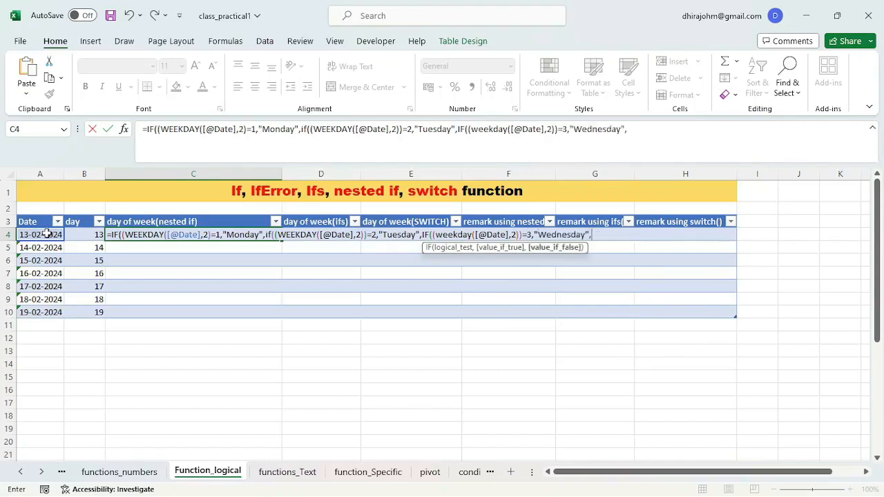
text(if((weekday([@Date],2)))
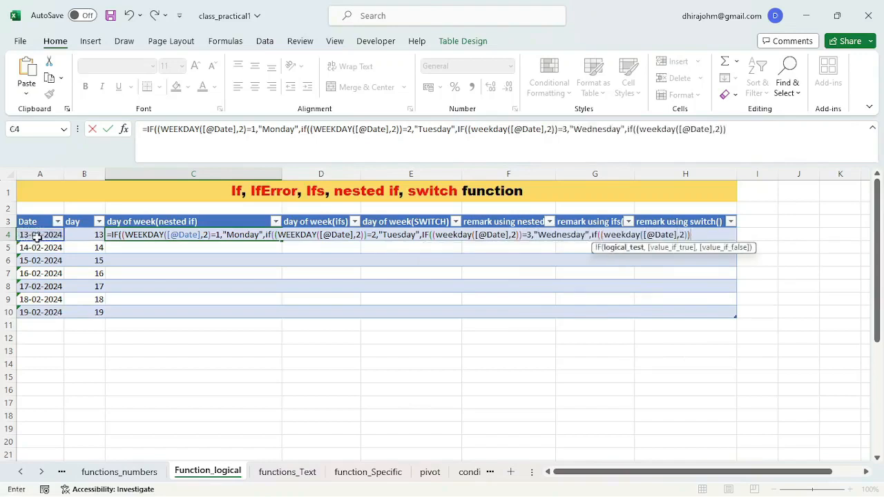
text(=4,")
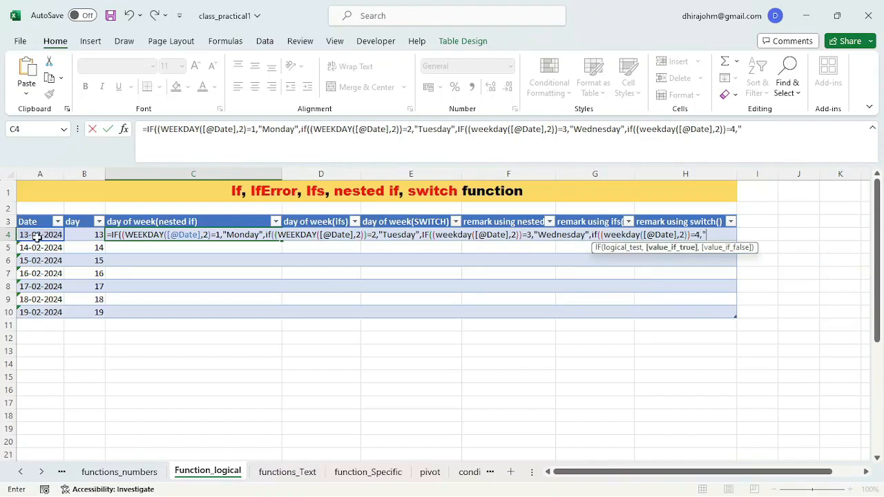
text(Thursday",if((weekday)
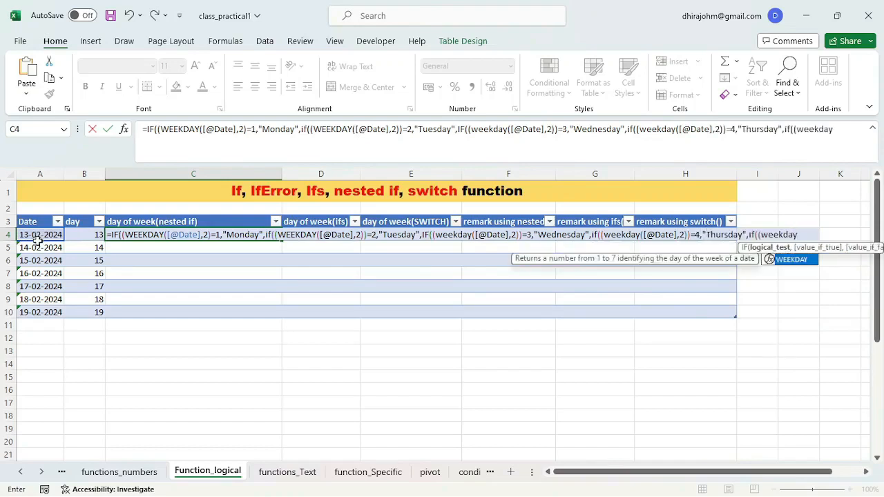
key(Tab)
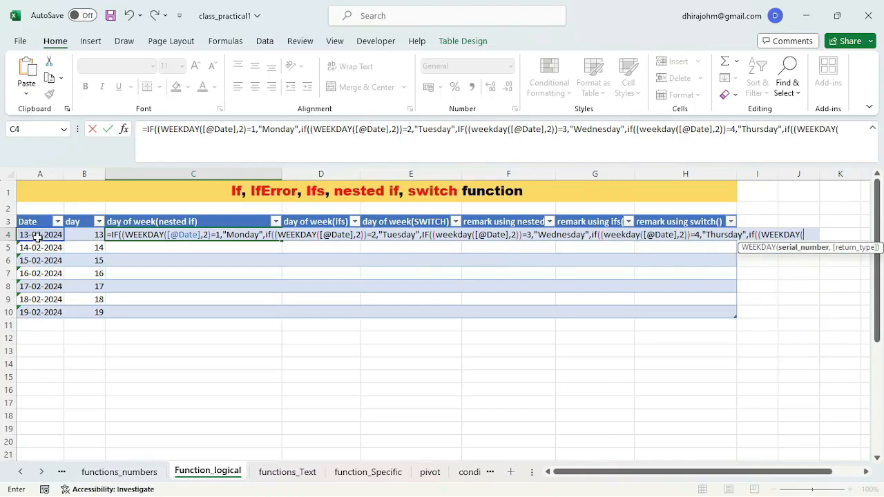
click(38, 239)
text(,2)
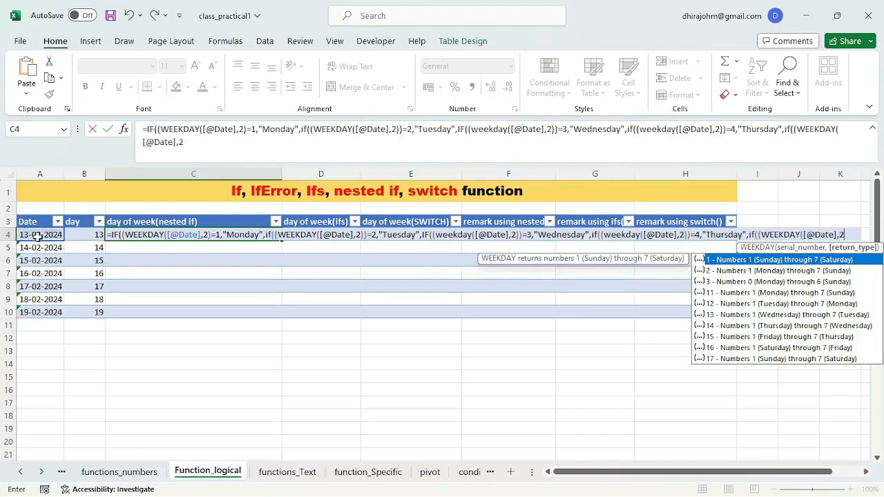
text())
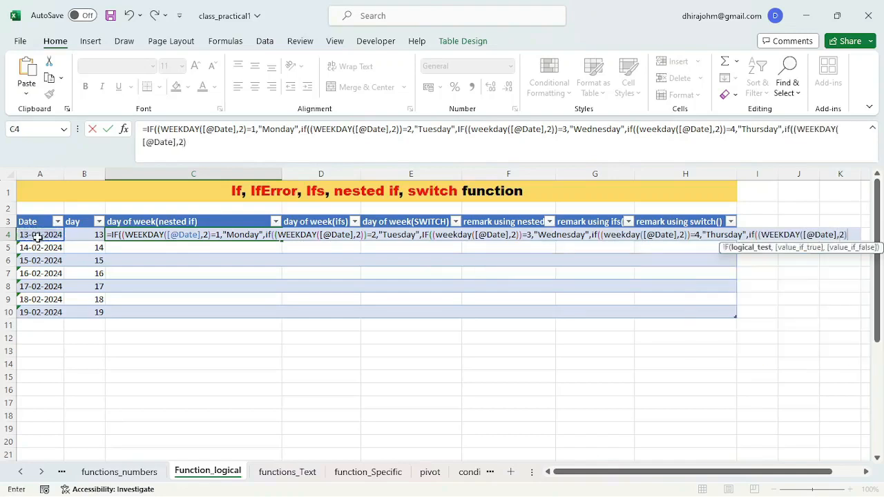
text()=5,")
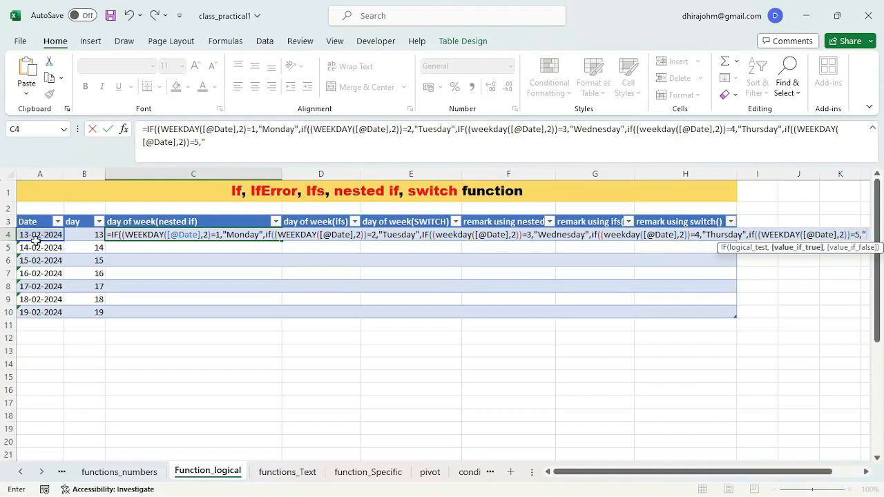
text(friday)
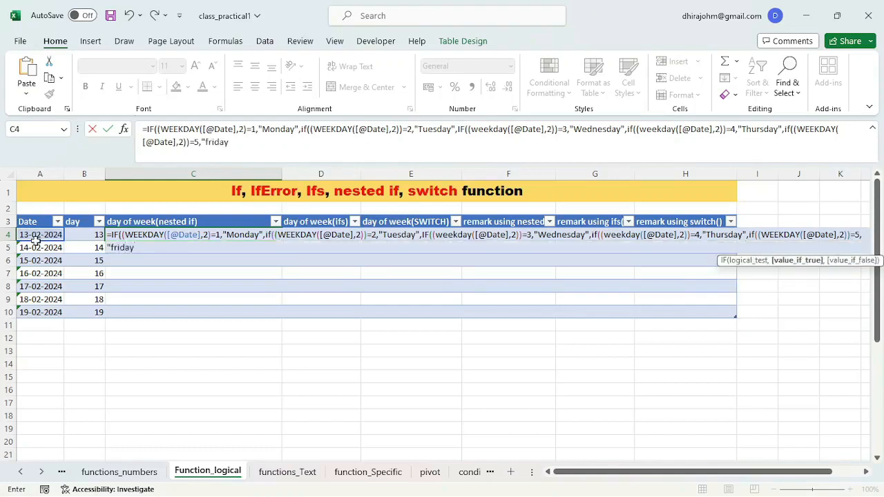
key(BackSpace)
key(BackSpace)
key(BackSpace)
key(BackSpace)
key(BackSpace)
key(BackSpace)
text(Friday",)
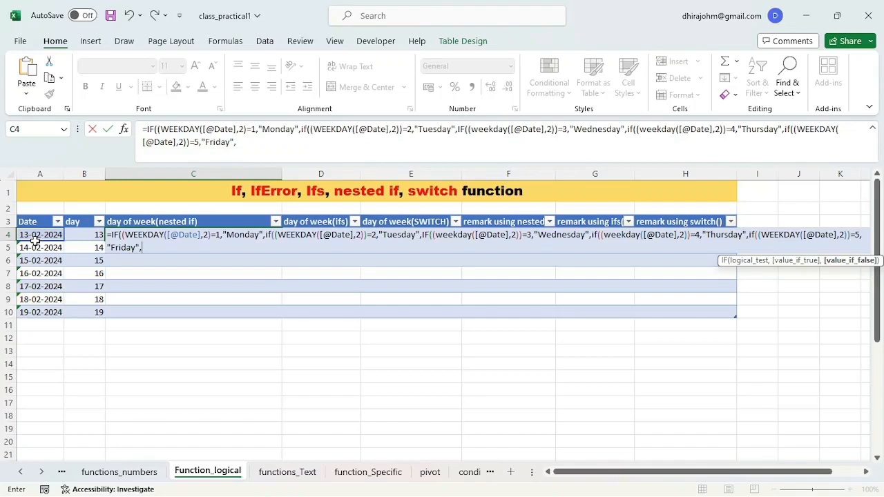
Add "weekend" as the final fallback value, close the nested IFs with six parentheses, and try to enter the C4 formula.
text("weekend")
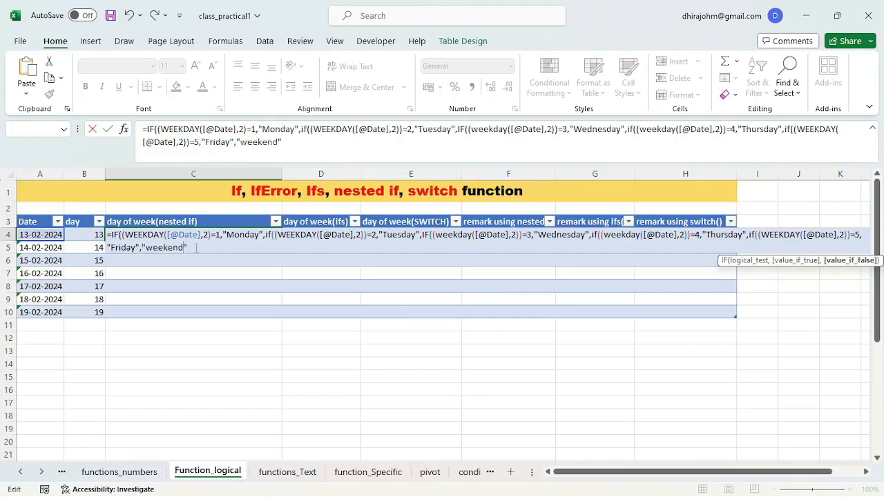
click(197, 250)
text())))))
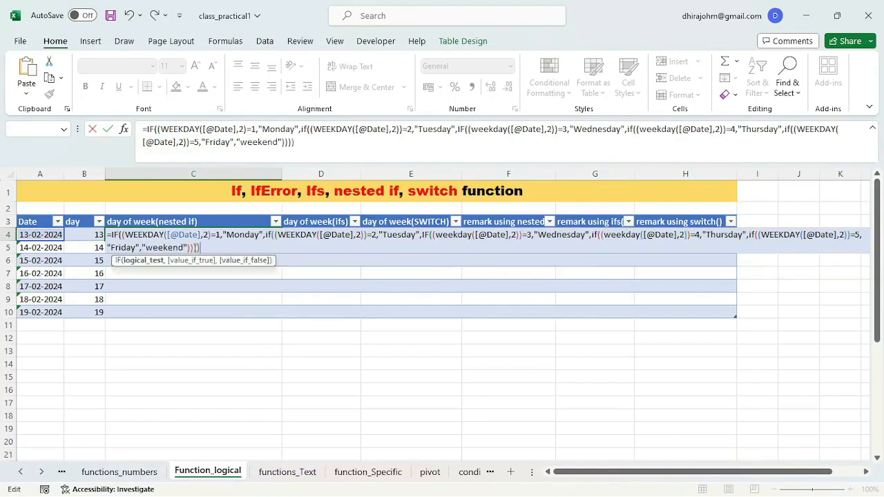
text())
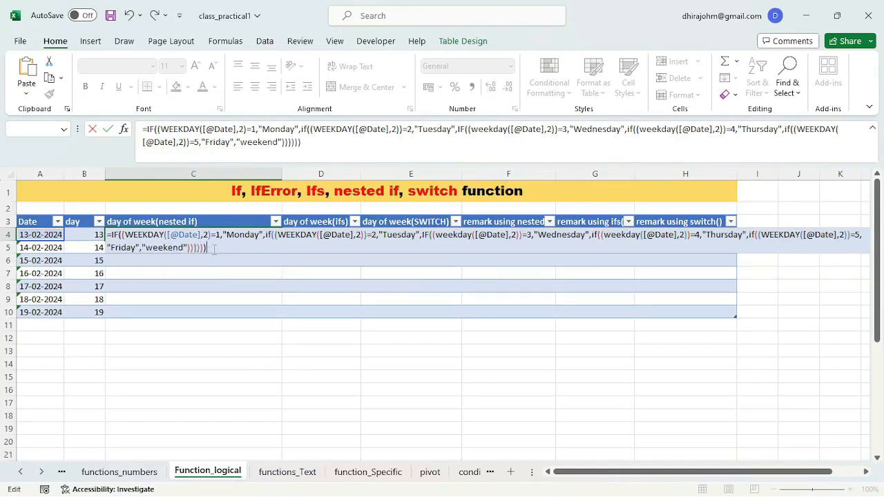
key(Return)
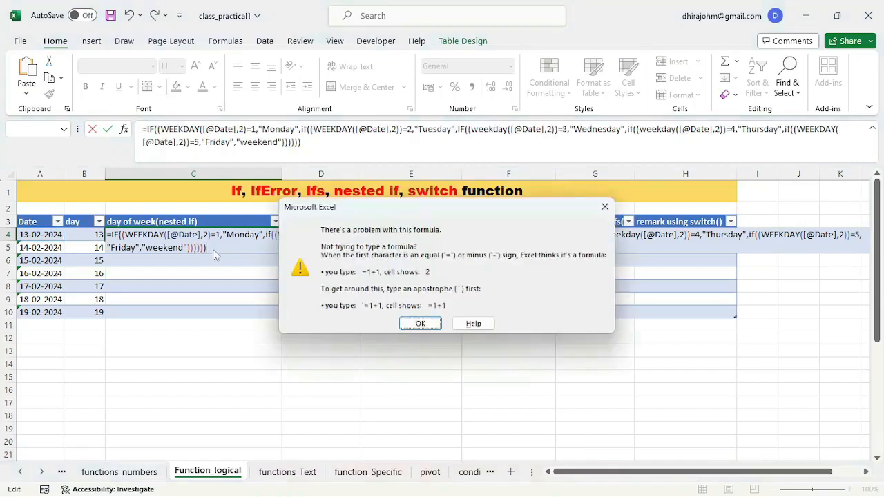
click(421, 324)
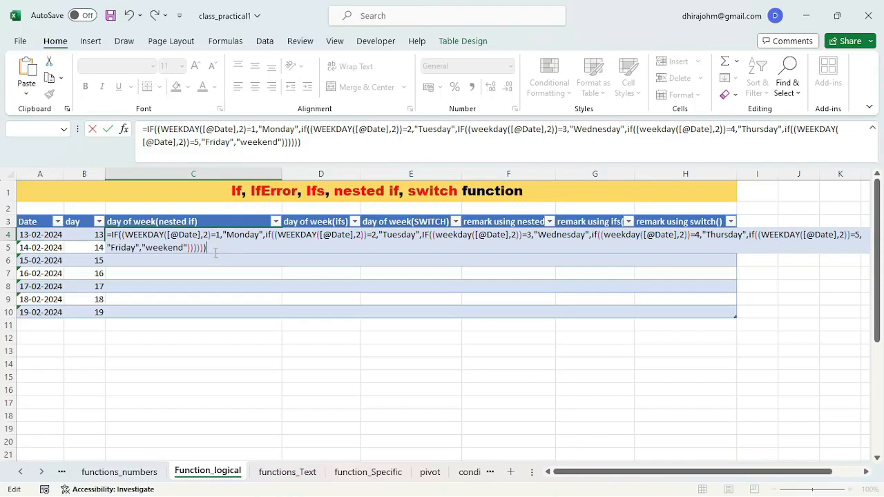
click(211, 236)
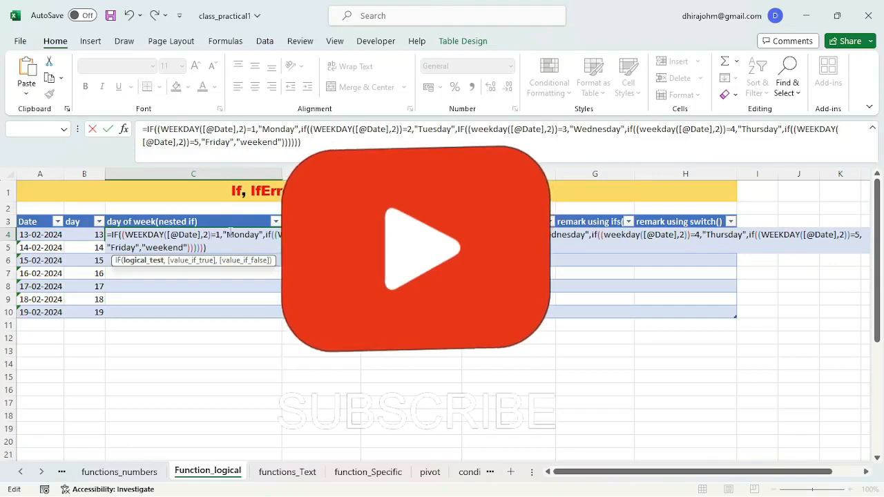
text())
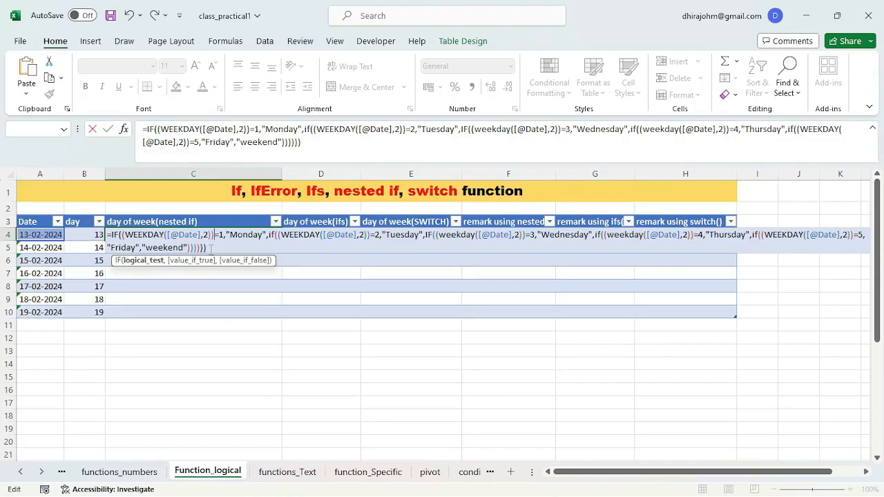
key(BackSpace)
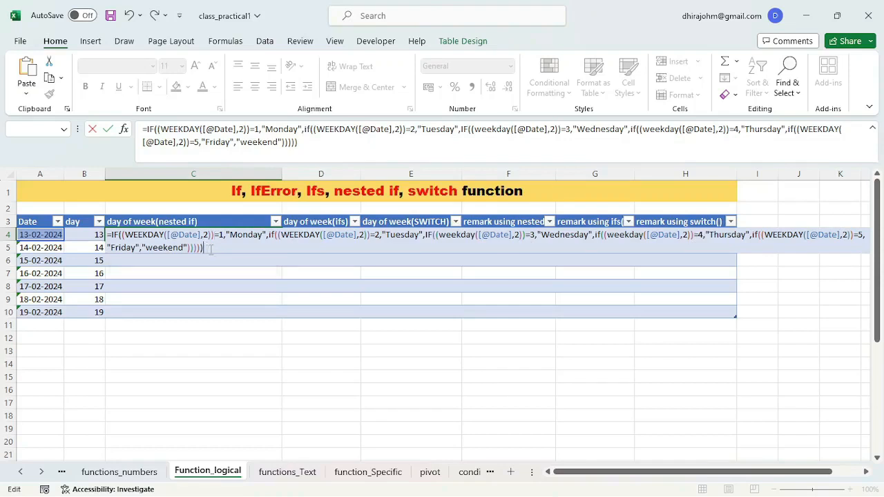
key(Return)
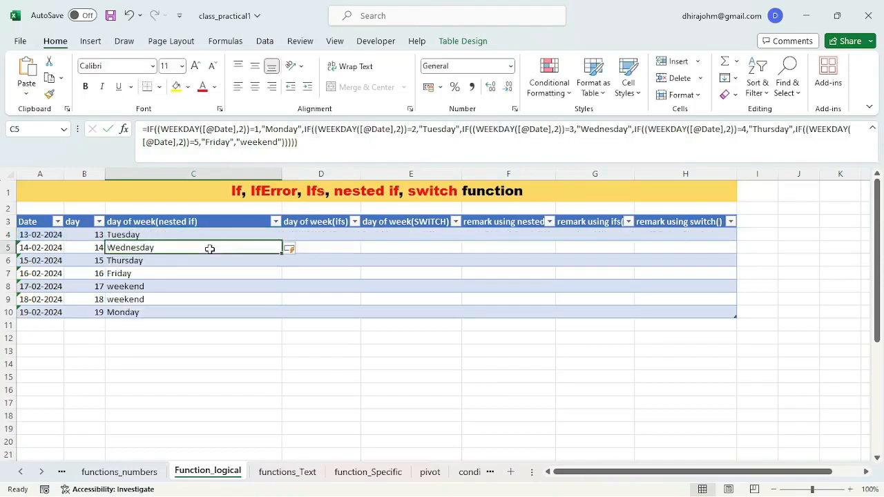
Check the day names in the nested IF column against the system calendar for February 2024.
click(196, 235)
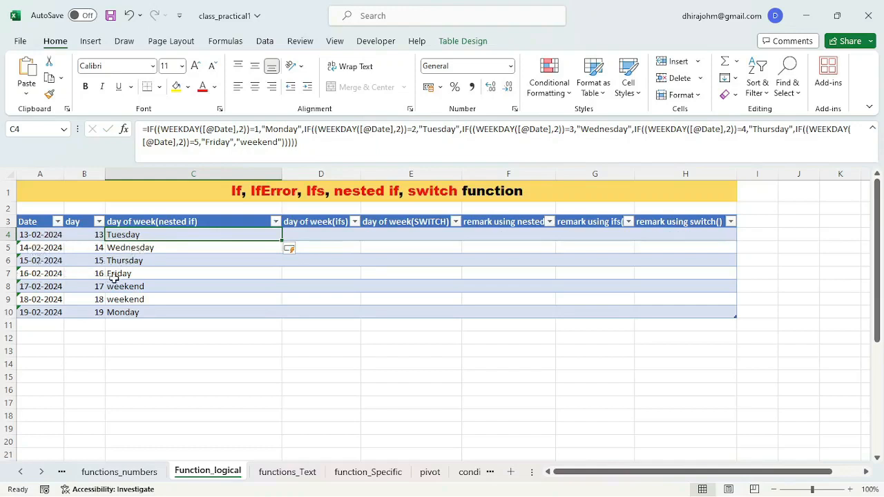
mouse_move(854, 495)
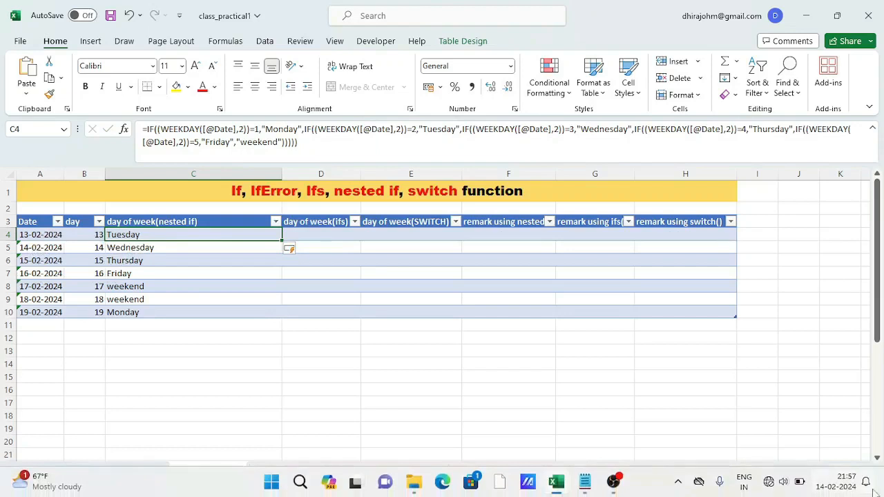
click(847, 487)
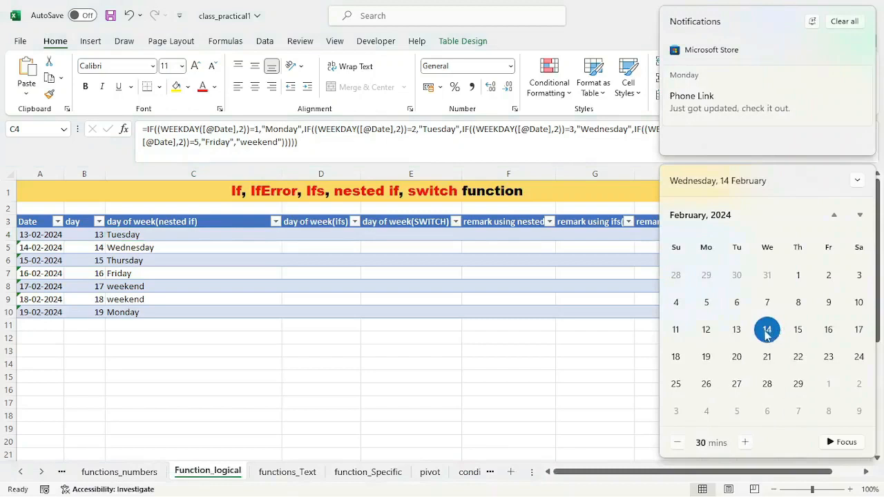
click(190, 247)
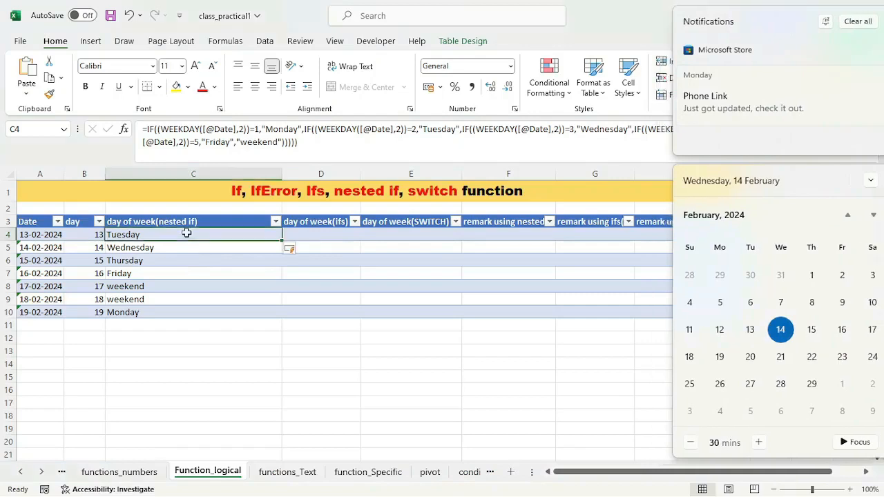
Start an IFS formula in D4 that returns "Monday" when WEEKDAY of the row's Date with return type 2 equals 1.
click(308, 236)
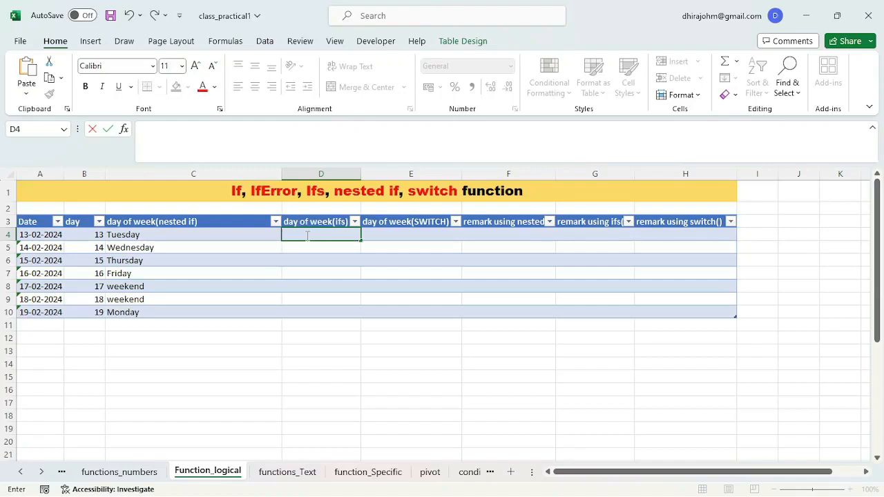
text(=ifs)
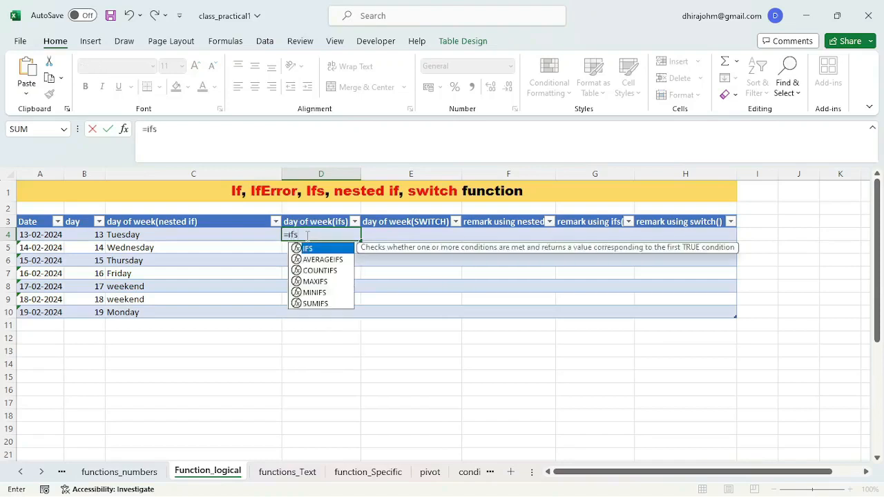
key(Tab)
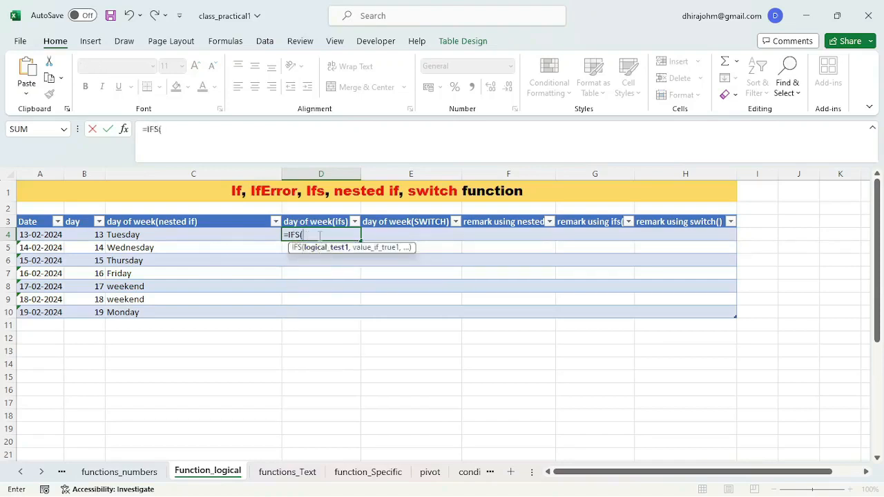
text(()
text(w)
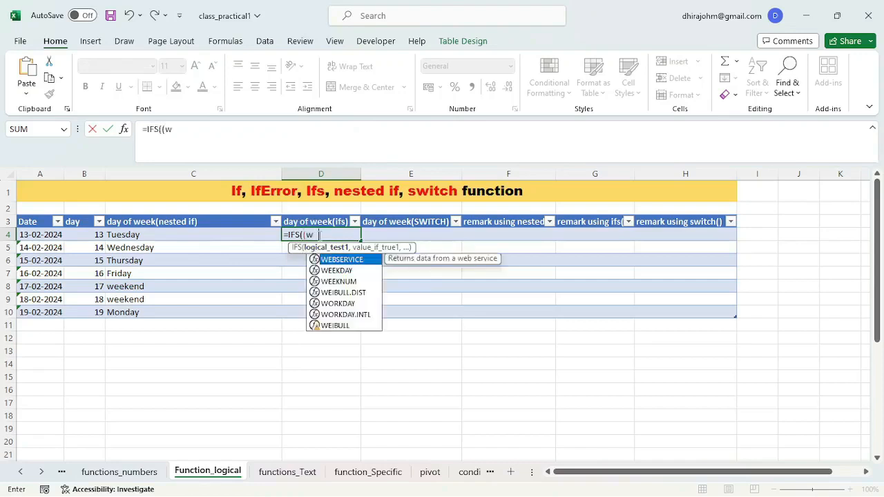
text(eekday)
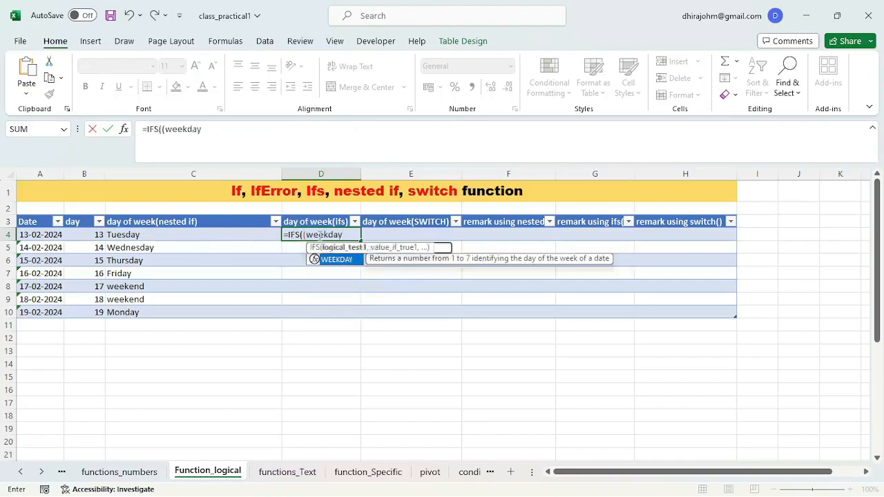
key(Tab)
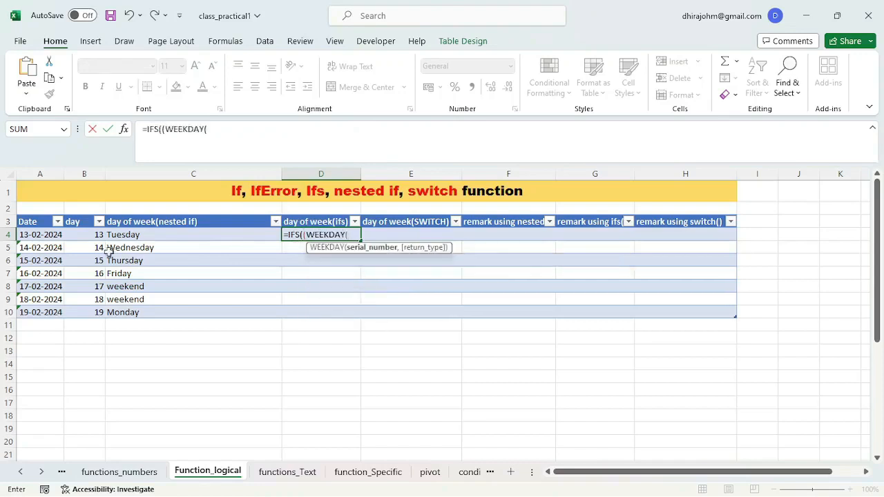
click(48, 235)
text(,)
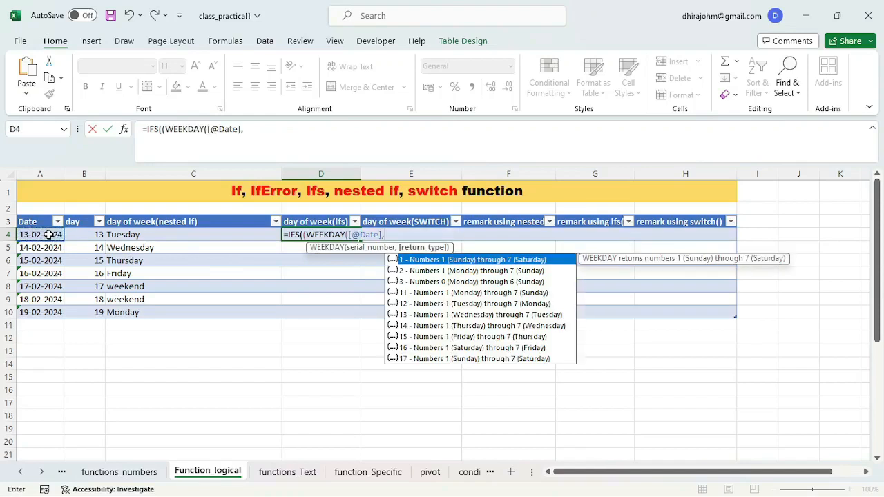
text(2)=1,")
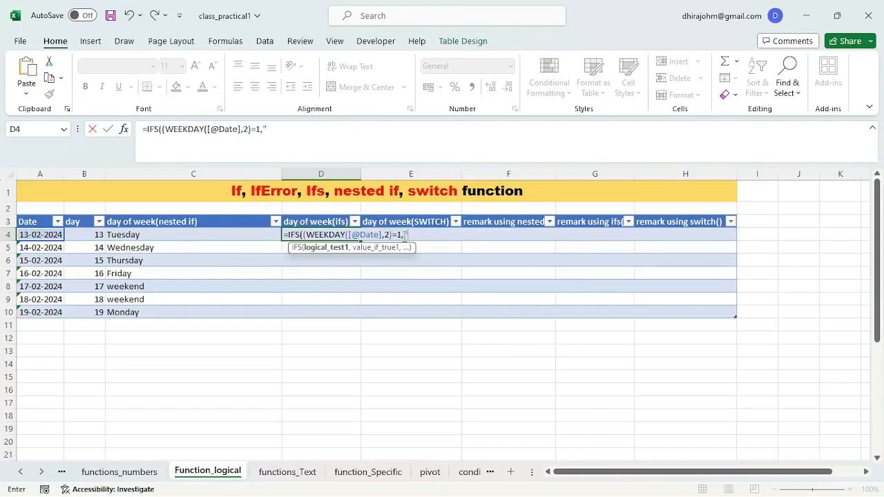
text(Monday",)
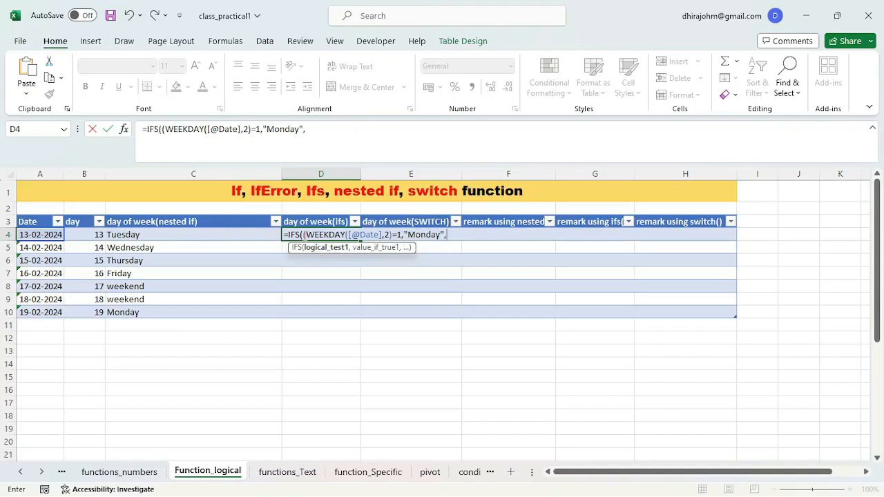
drag(305, 234, 400, 235)
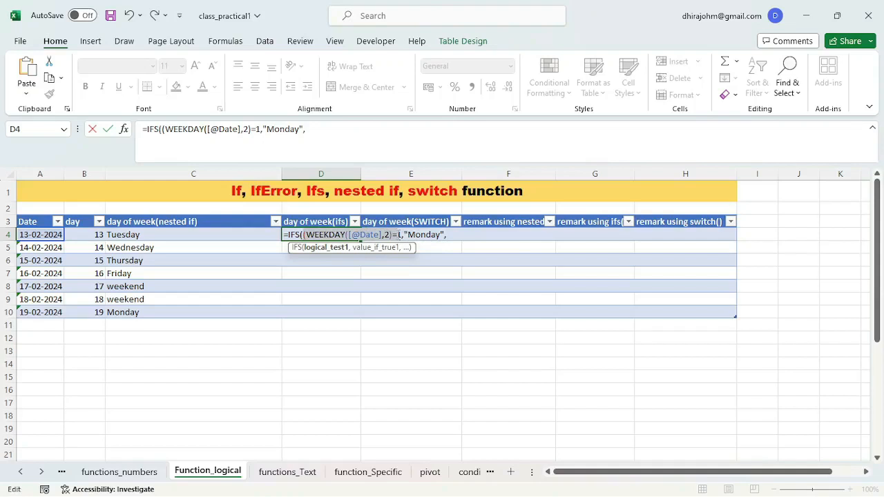
click(454, 235)
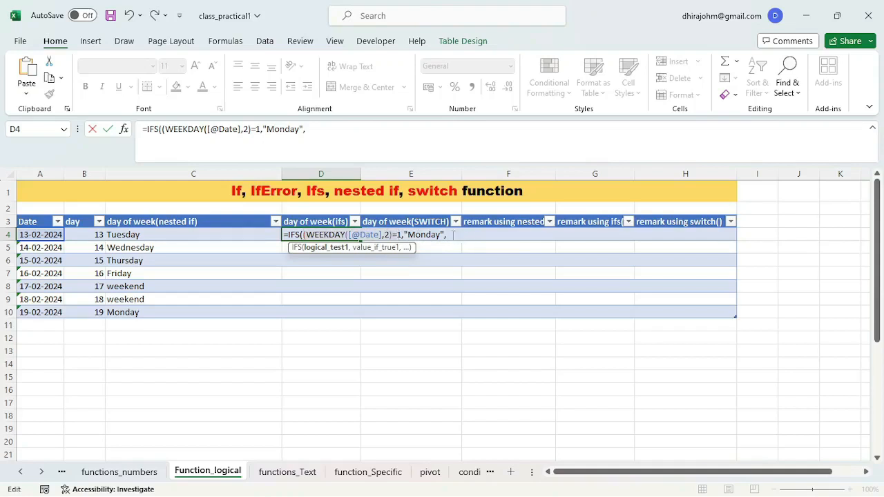
key(ctrl+v)
text(=)
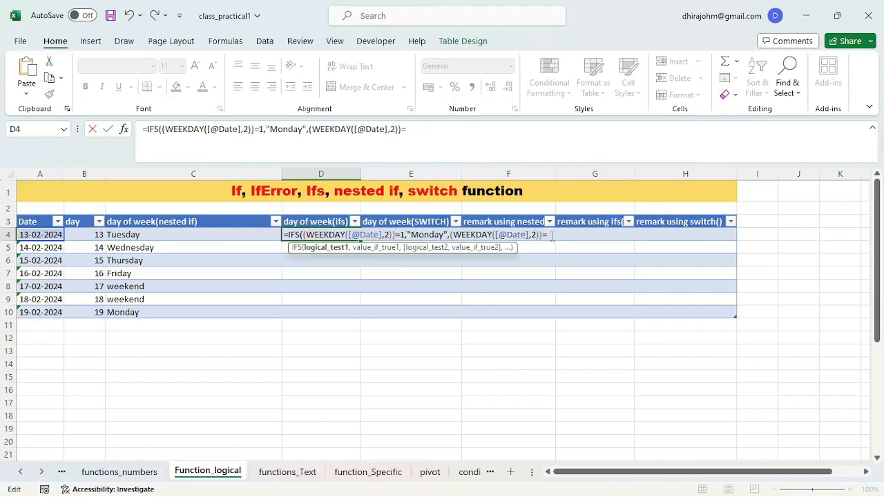
click(552, 236)
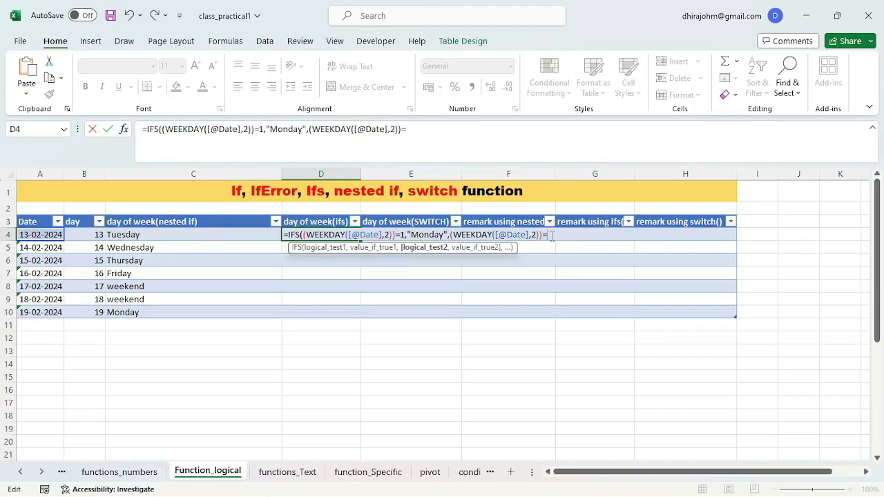
text(2,"Tuesday",(WEEKDAY([@Date],2))=)
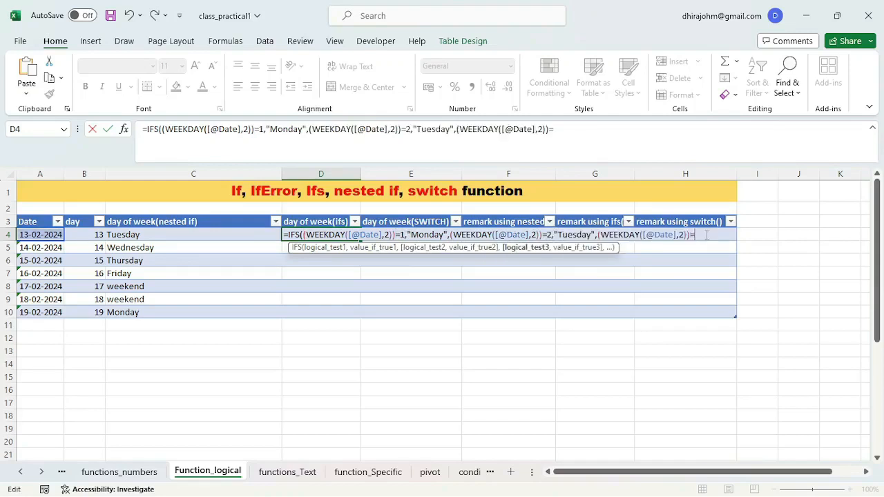
text(3,")
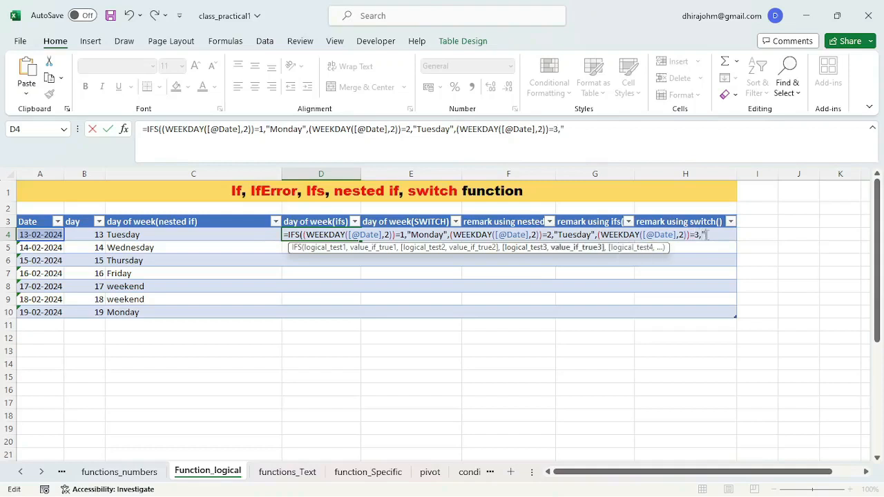
text(Wednesday",(WEEKDAY([@Date],2))=)
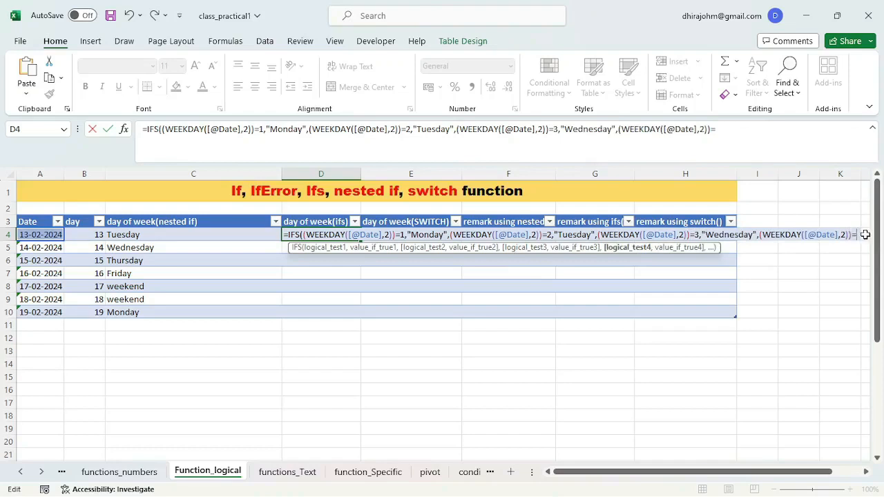
text(4,"Thu)
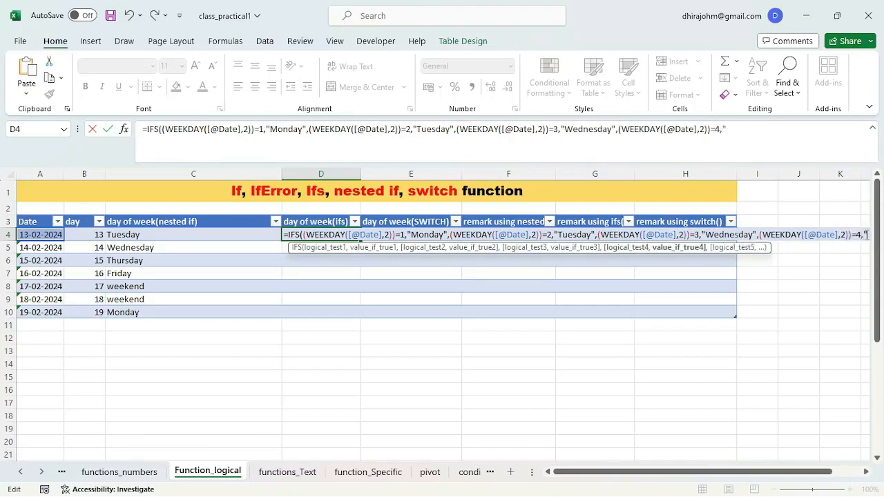
text(r)
text(=)
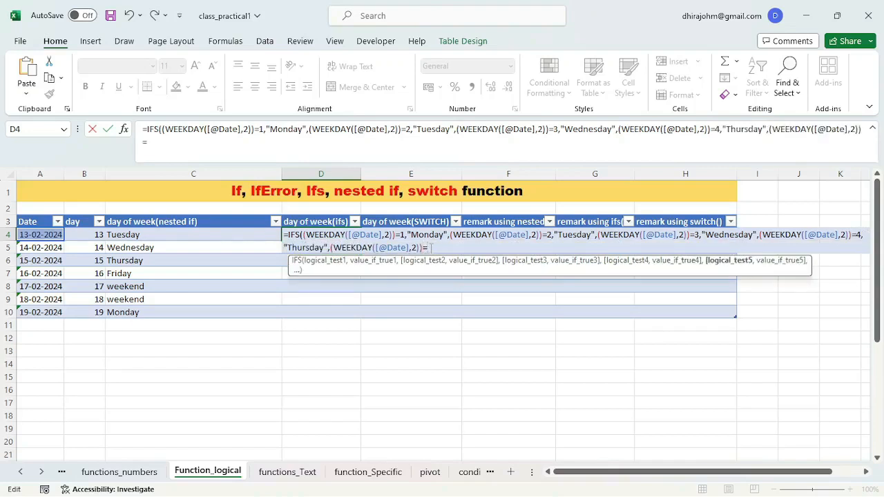
text(5,)
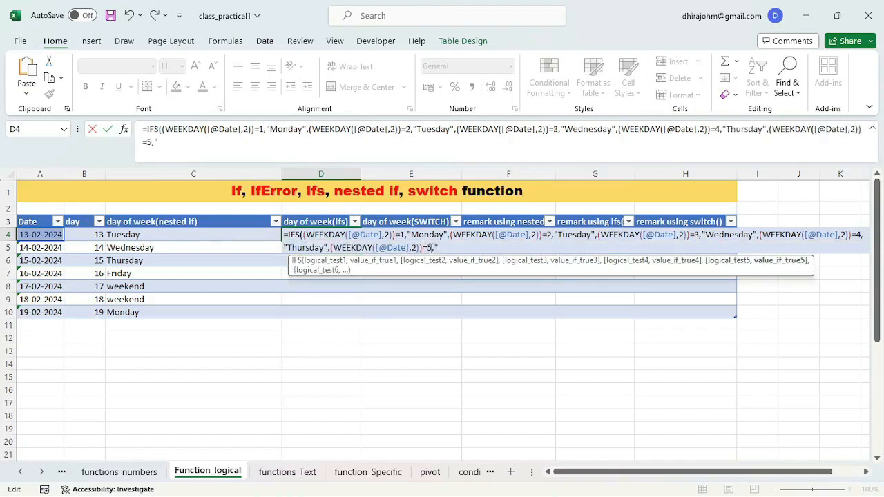
text("Friday",)
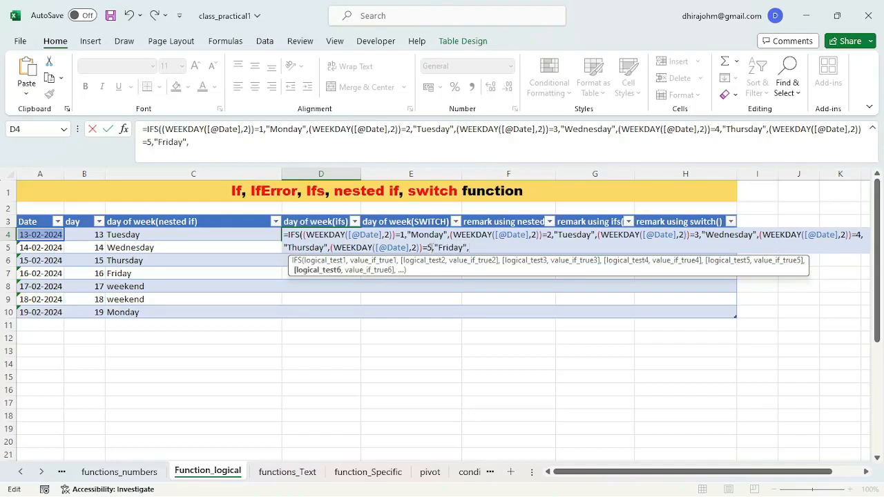
Finish the IFS formula with True as the last test and "Weekend" as its value, and enter it in D4.
text("Wedne)
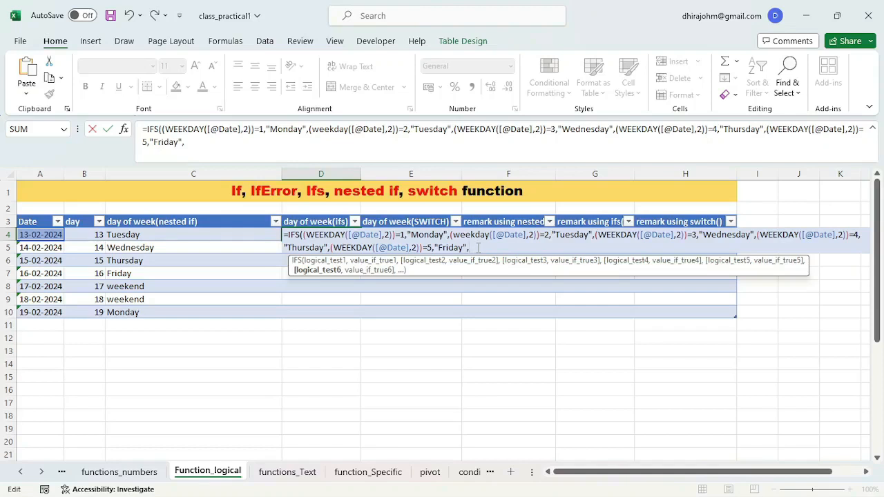
text(True)
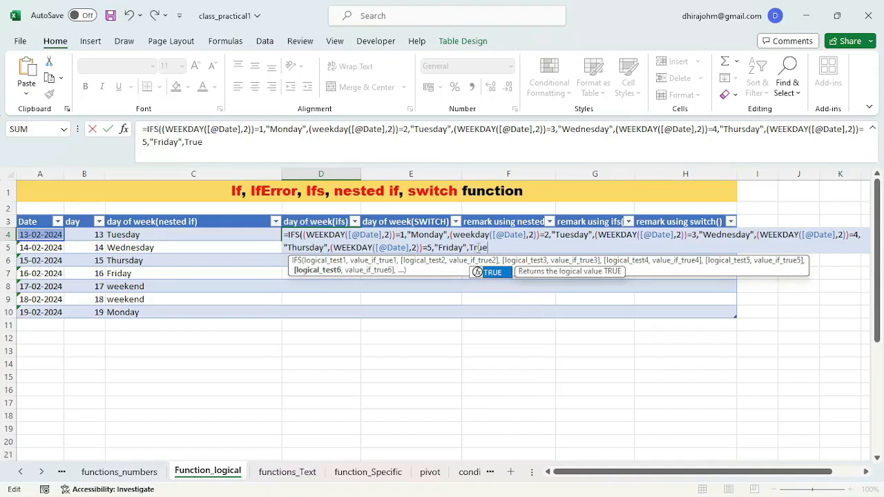
text(,)
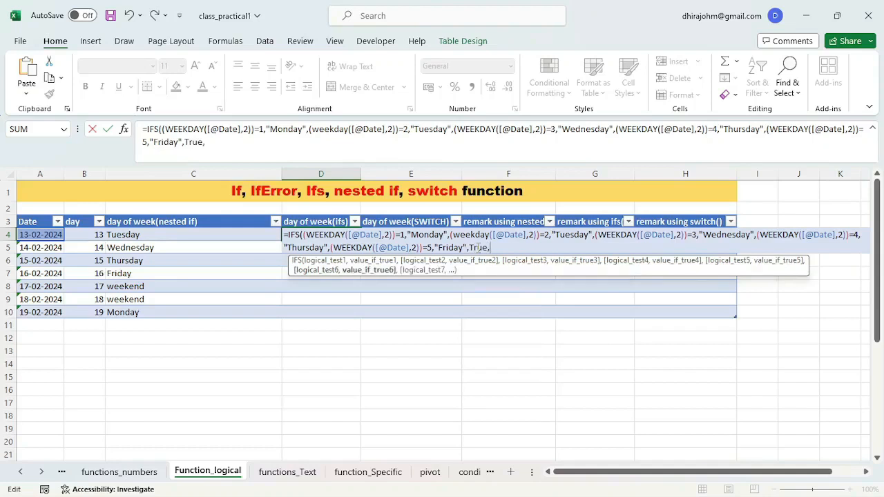
text("Weekend)
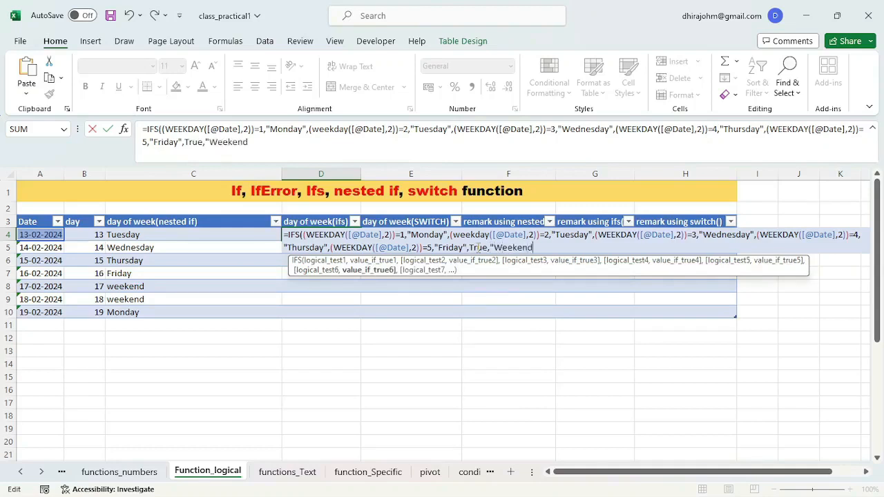
text("))
key(Return)
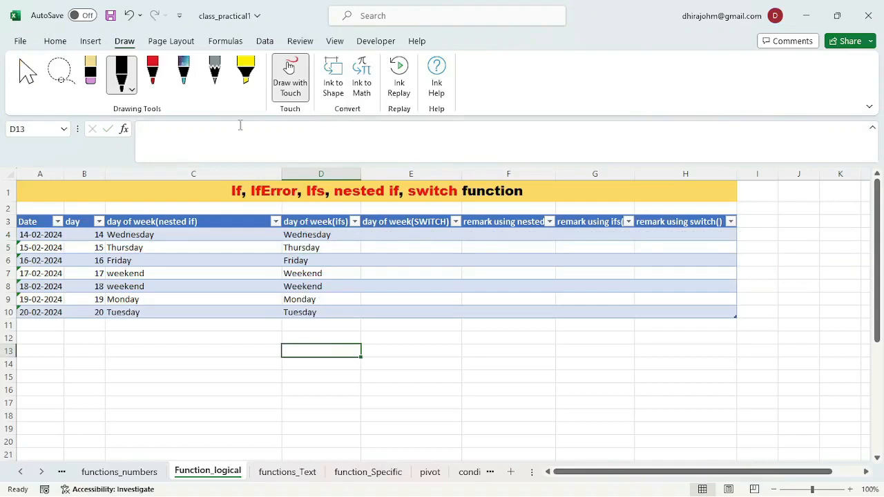
Handwrite "Switch(expression," in black ink below the table, with an arrow from expression to an underlined "value".
mouse_move(317, 342)
mouse_down()
mouse_move(471, 355)
mouse_move(432, 357)
mouse_move(450, 357)
mouse_move(468, 373)
mouse_move(494, 346)
mouse_move(537, 350)
mouse_move(547, 335)
mouse_up()
drag(548, 345, 570, 355)
drag(575, 355, 577, 366)
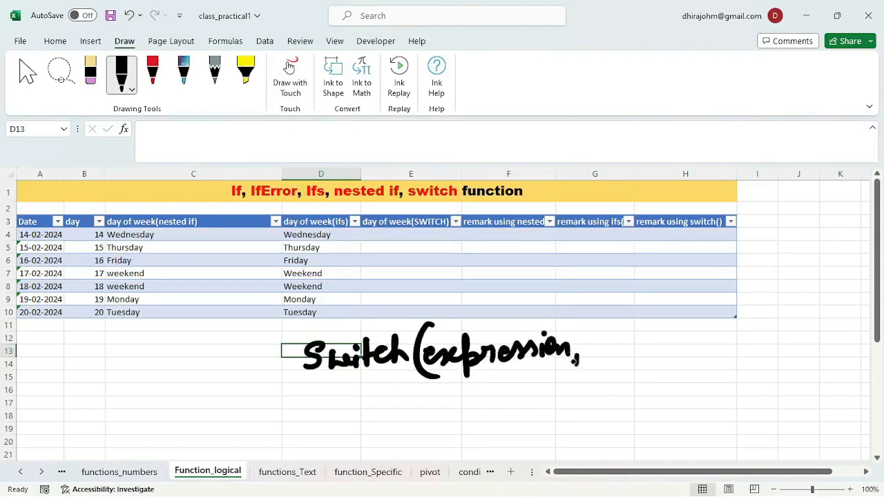
drag(508, 371, 510, 394)
mouse_move(500, 387)
mouse_down()
mouse_move(523, 383)
mouse_move(480, 426)
mouse_move(488, 409)
mouse_up()
drag(500, 415, 510, 425)
mouse_move(519, 399)
mouse_down()
mouse_move(524, 424)
mouse_move(539, 419)
mouse_up()
drag(539, 415, 563, 409)
drag(485, 436, 549, 422)
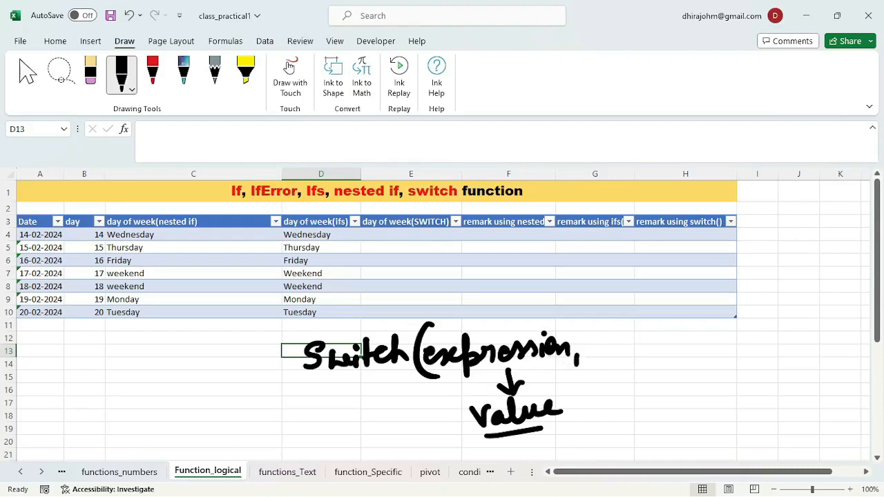
Continue the handwritten SWITCH syntax with the arguments value1, result1, value2 and result2.
mouse_move(584, 333)
mouse_down()
mouse_move(603, 332)
mouse_move(619, 349)
mouse_up()
mouse_move(627, 319)
mouse_down()
mouse_move(632, 346)
mouse_move(665, 337)
mouse_up()
mouse_move(670, 319)
mouse_down()
mouse_move(677, 356)
mouse_move(710, 339)
mouse_move(748, 339)
mouse_move(763, 315)
mouse_move(776, 327)
mouse_move(774, 353)
mouse_up()
drag(792, 323, 809, 324)
drag(817, 331, 819, 342)
mouse_move(822, 310)
mouse_down()
mouse_move(827, 341)
mouse_move(836, 330)
mouse_up()
mouse_move(843, 316)
mouse_down()
mouse_move(855, 319)
mouse_move(847, 342)
mouse_up()
drag(852, 337, 846, 349)
drag(775, 366, 861, 370)
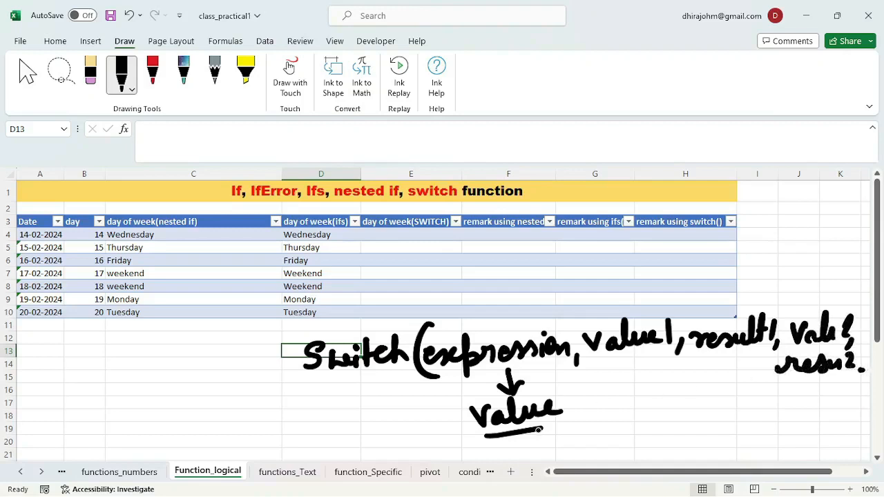
Draw arrows from the handwritten "value" to value1 and value2, and underline both result arguments.
mouse_move(557, 418)
mouse_down()
mouse_move(611, 373)
mouse_move(612, 361)
mouse_move(624, 383)
mouse_up()
mouse_move(585, 418)
mouse_down()
mouse_move(655, 405)
mouse_move(737, 367)
mouse_move(788, 356)
mouse_up()
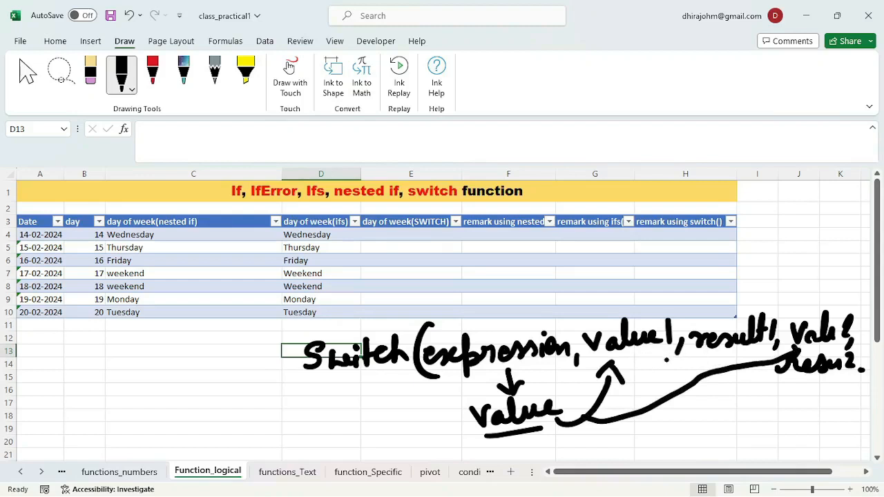
drag(694, 359, 728, 358)
drag(791, 384, 821, 384)
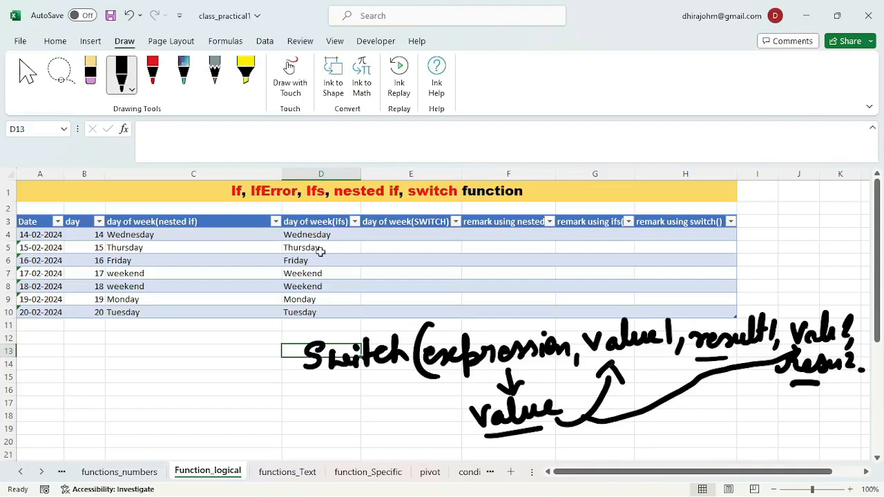
Start a SWITCH formula in E4 with WEEKDAY of the row's Date and return type 2 as its expression.
click(393, 235)
text(=swit)
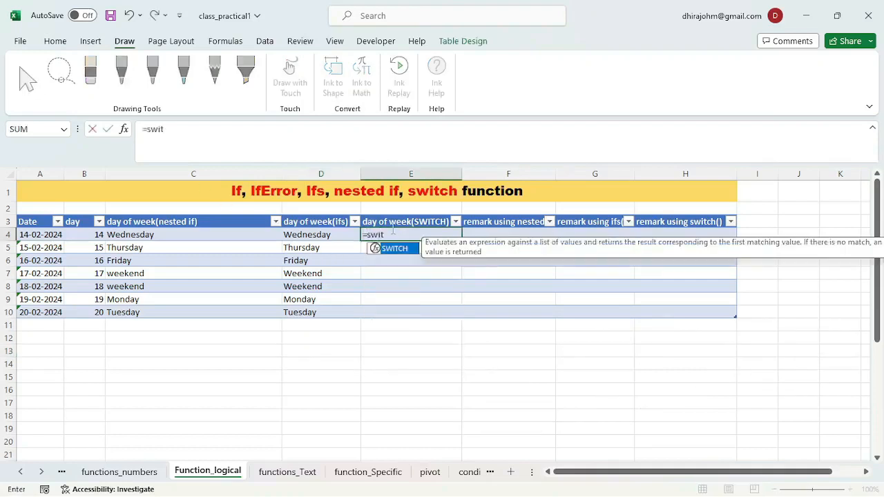
text(ch)
key(Tab)
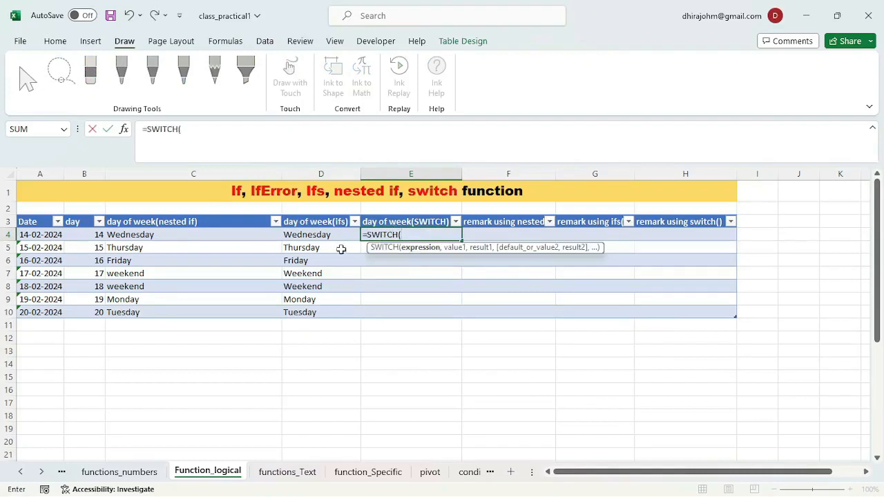
text((WEEKDAY()
click(40, 235)
text(,2))
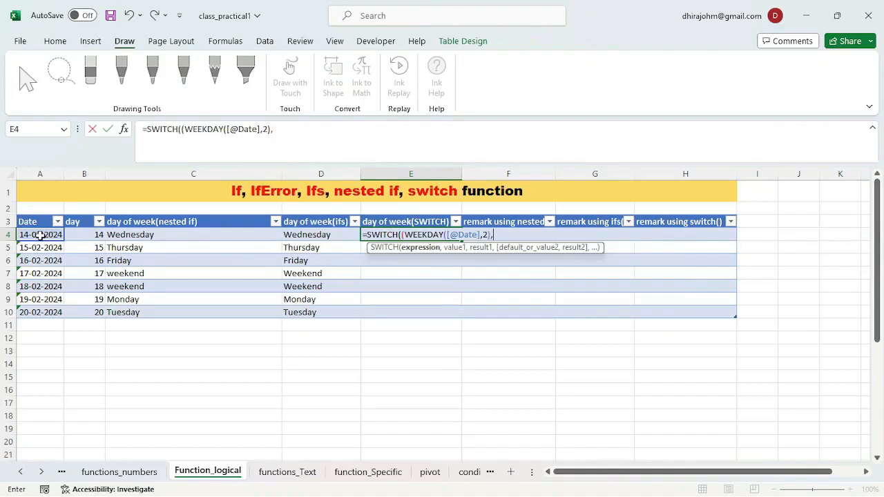
Add SWITCH value and result pairs mapping 1 to 7 to "Monday" through "Sunday", and close the formula.
text(,1,"Monday",)
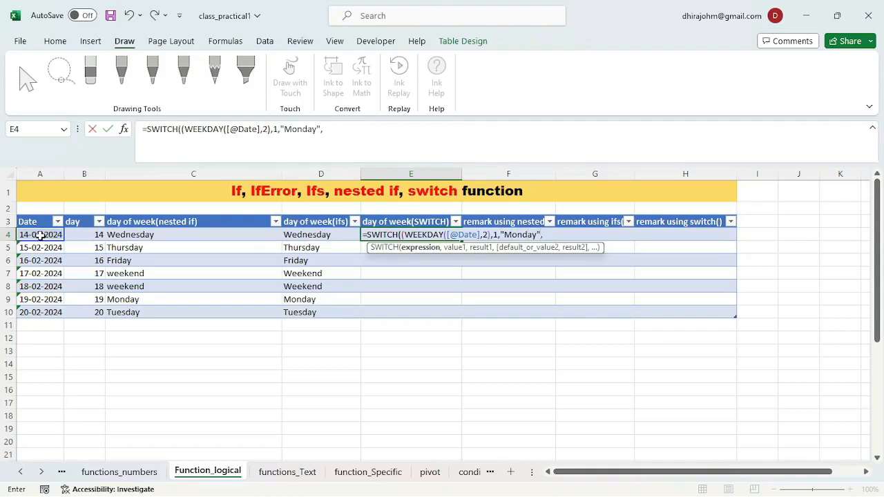
text(2,"Tuesday)
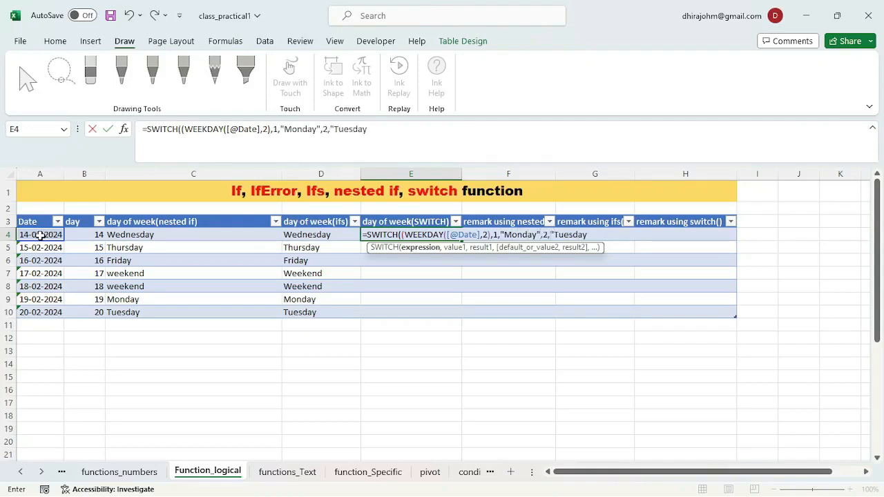
text(",3,"Wednesday)
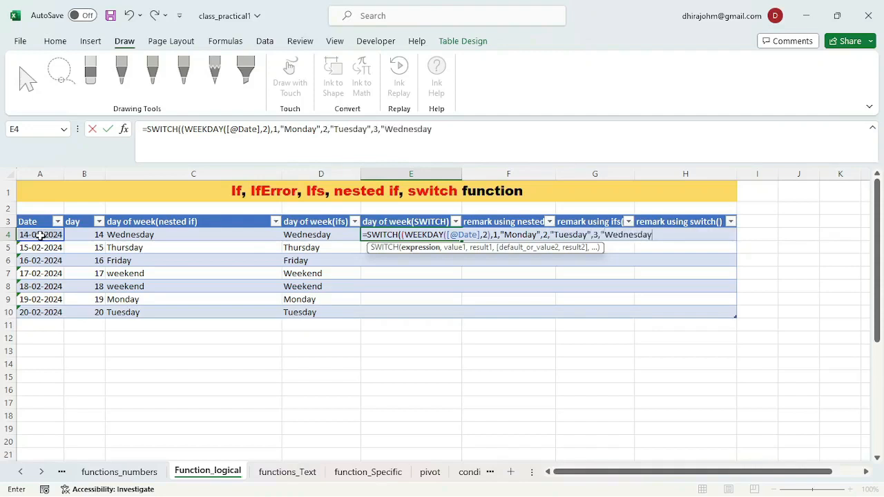
text(",4,"Thursday")
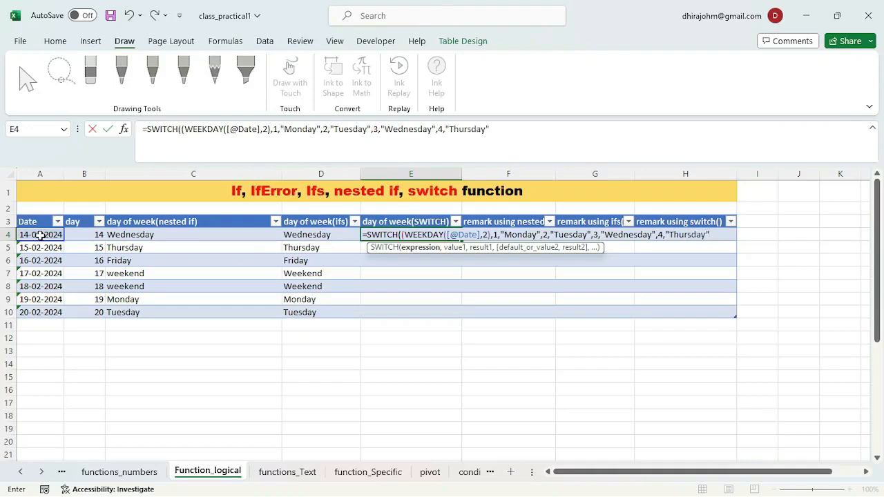
text(,5,"friday)
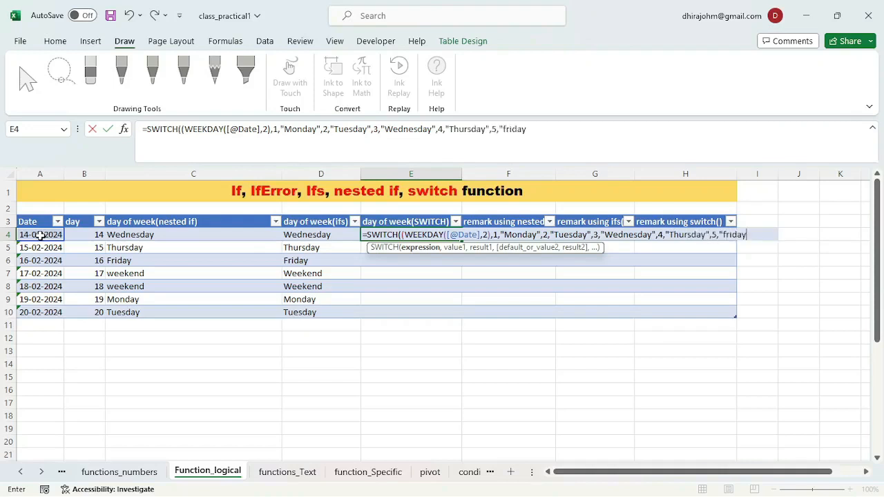
text(",6,"Saturday")
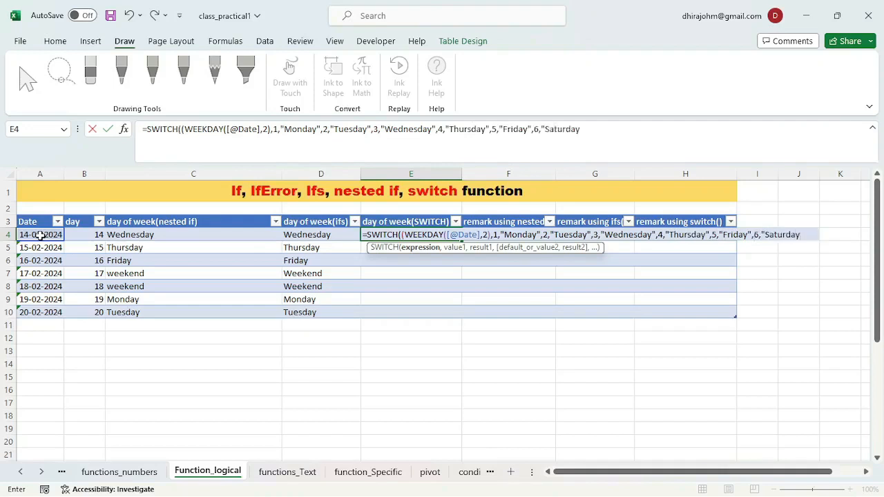
text(,7,"Sunday)
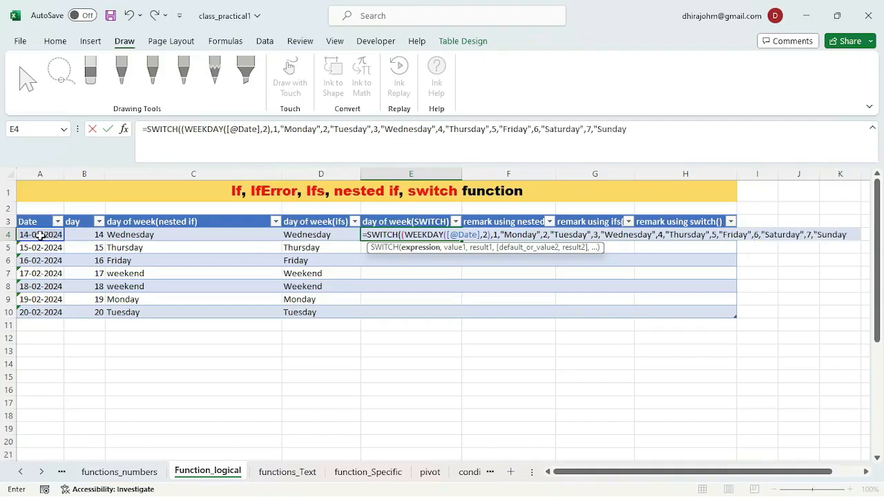
text("))
click(490, 236)
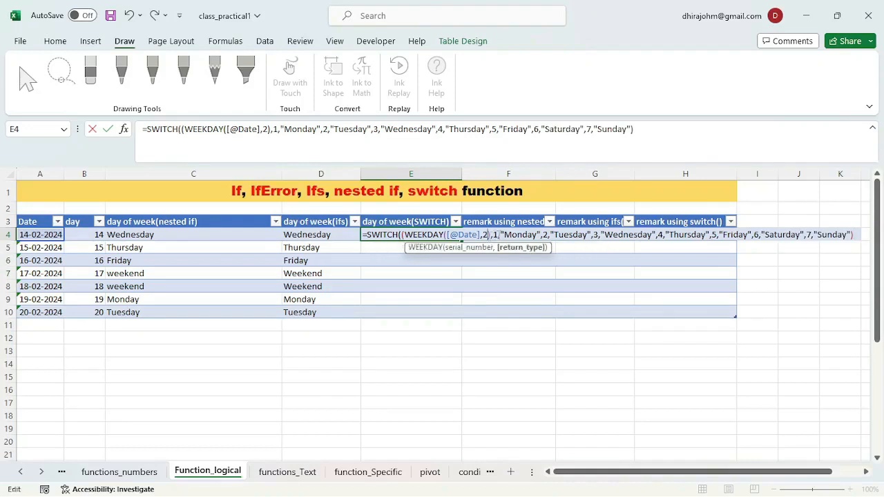
text())
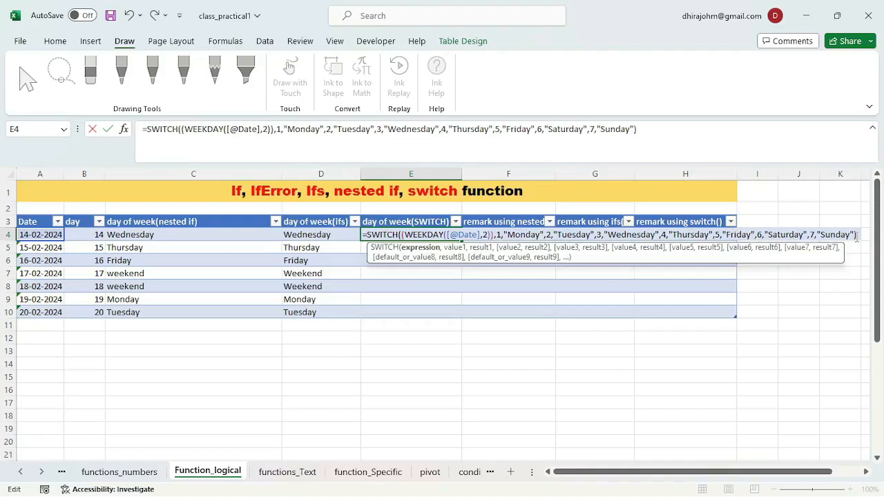
key(Return)
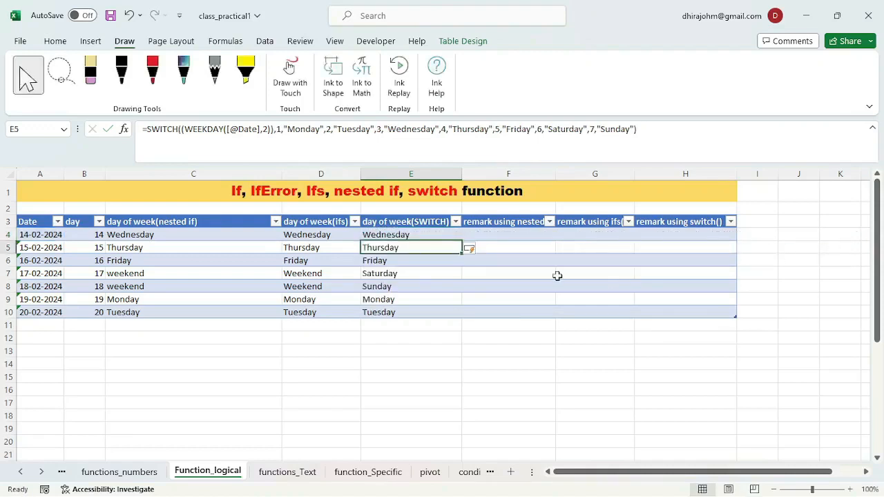
click(430, 235)
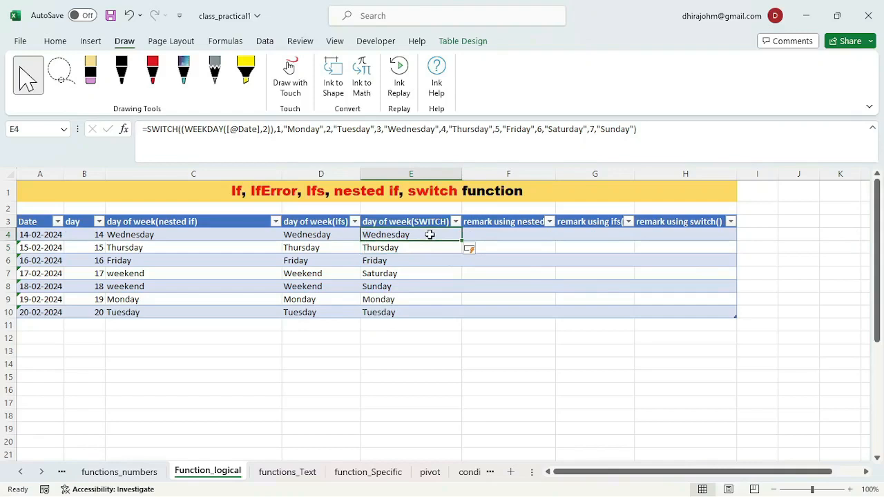
Check the SWITCH day names in column E against the weekend rows of the nested IF and IFS columns.
key(Down)
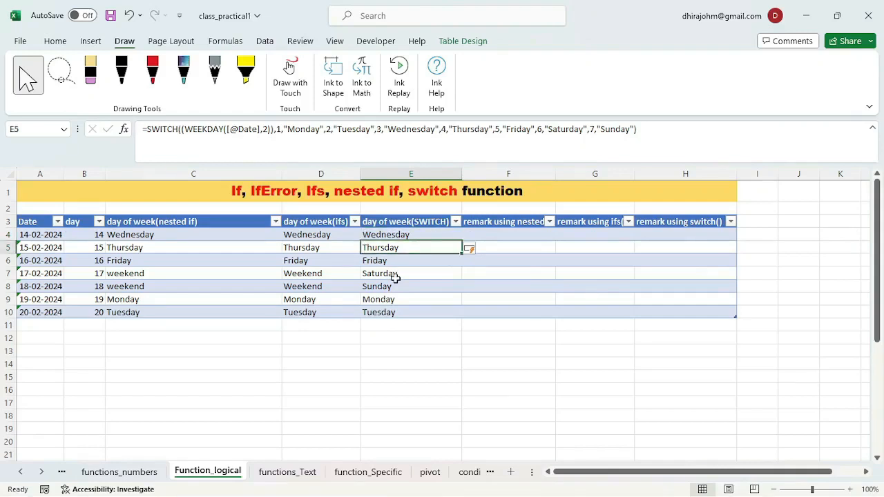
click(394, 276)
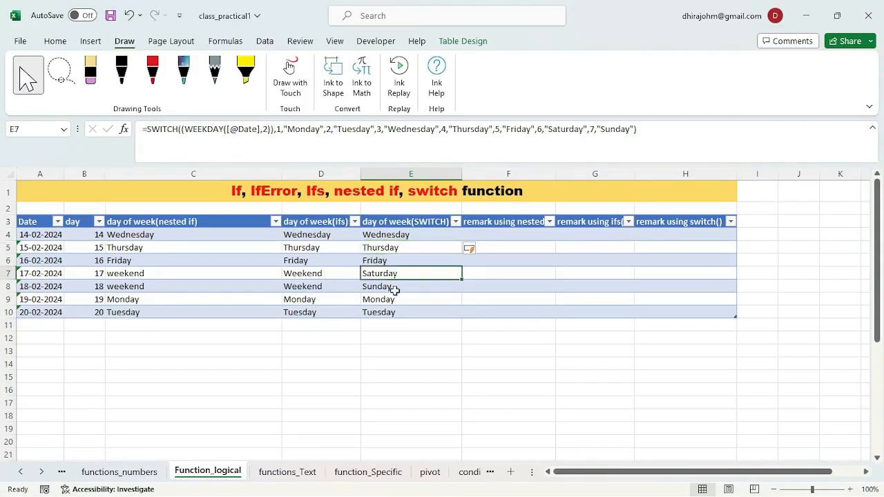
click(393, 289)
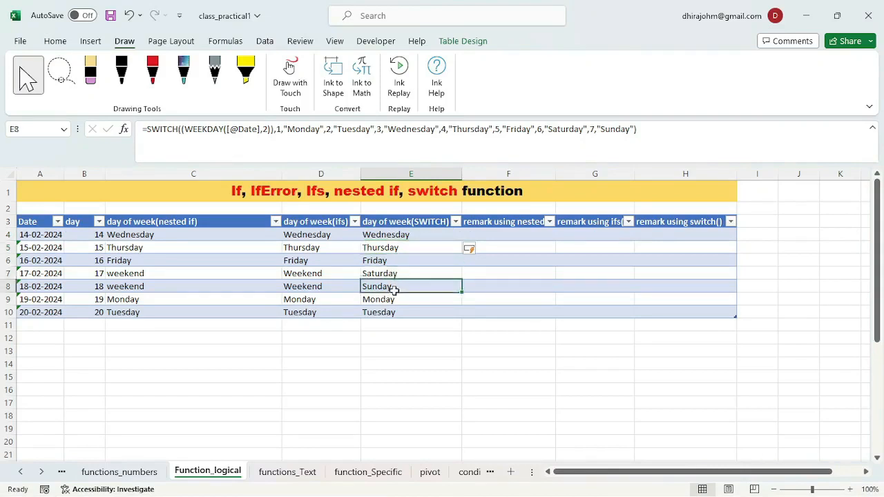
Replace the 6,"Saturday" and 7,"Sunday" pairs in the E7 SWITCH formula with the default result "weekend" and enter it.
click(399, 274)
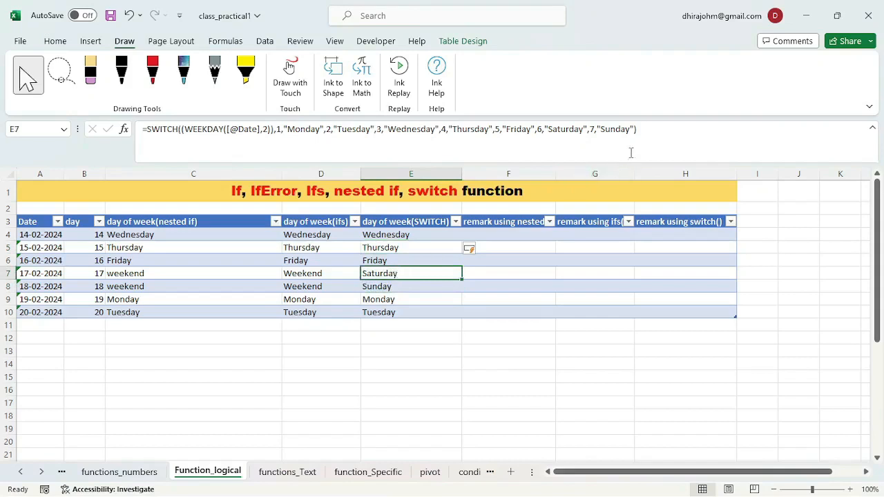
click(634, 129)
key(BackSpace)
key(BackSpace)
key(BackSpace)
key(BackSpace)
key(BackSpace)
key(BackSpace)
key(BackSpace)
key(BackSpace)
key(BackSpace)
key(BackSpace)
key(BackSpace)
key(BackSpace)
key(BackSpace)
key(BackSpace)
key(BackSpace)
key(BackSpace)
key(BackSpace)
key(BackSpace)
key(BackSpace)
key(BackSpace)
key(BackSpace)
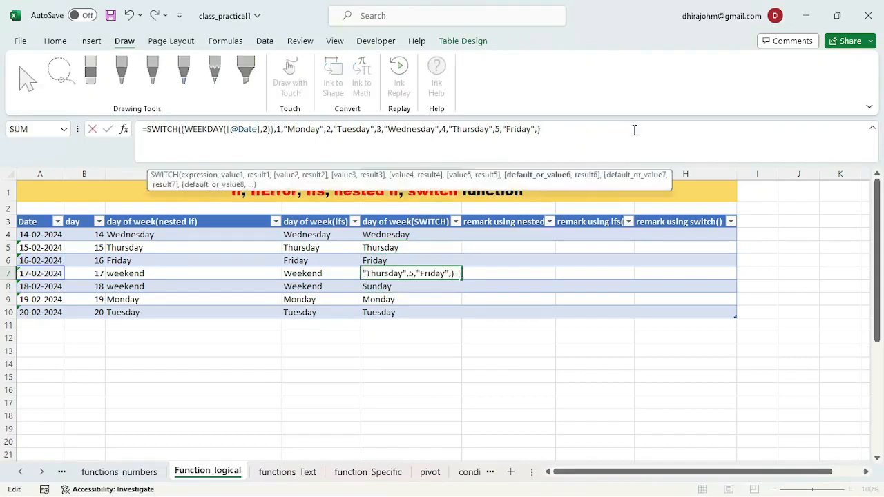
text("weekend)
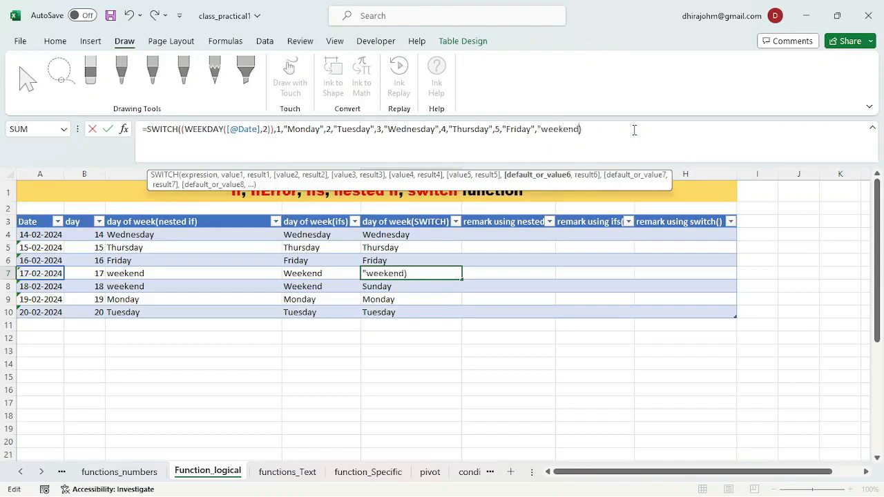
text(")
key(Return)
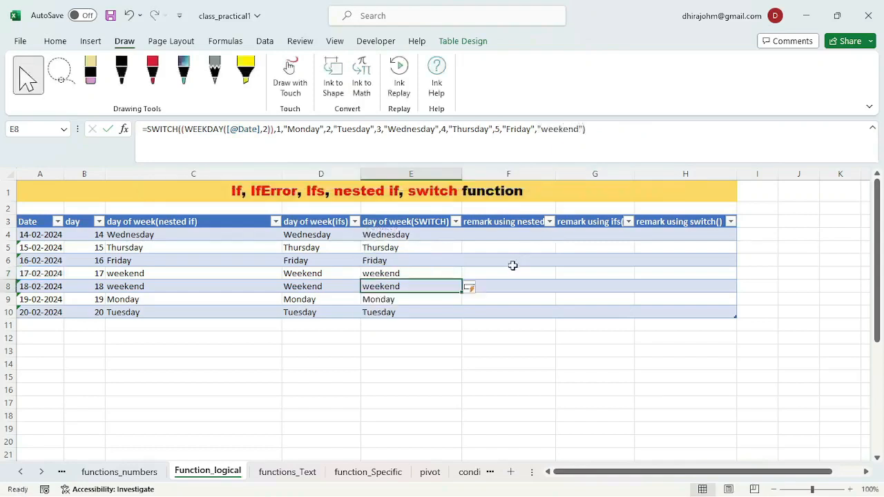
click(409, 276)
Start an IF formula in F4 that returns "Present" when the row's Date equals today().
click(499, 237)
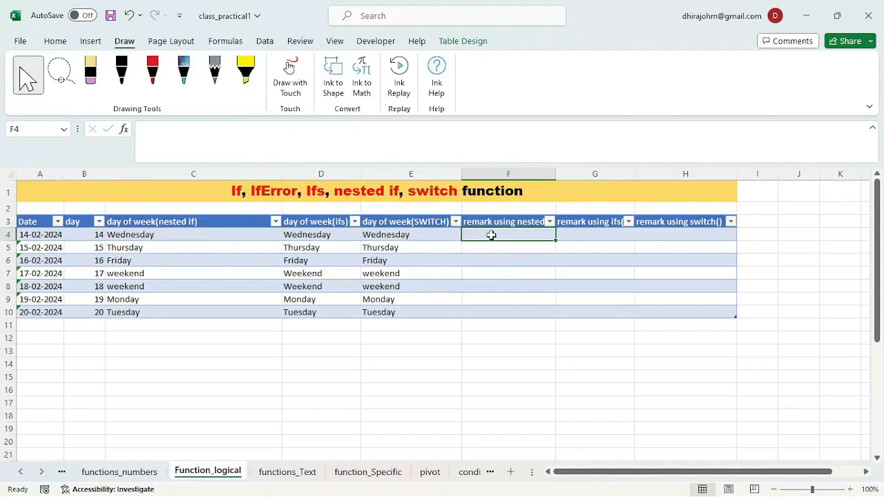
text(=)
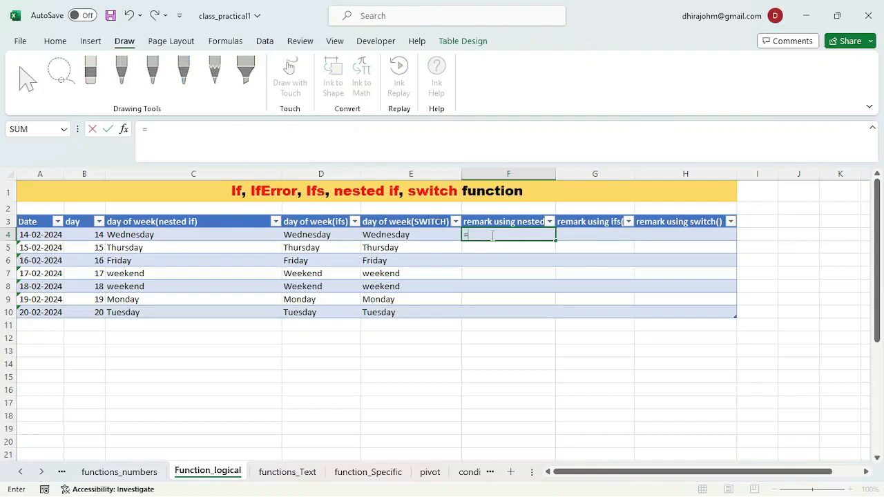
text(if)
key(Tab)
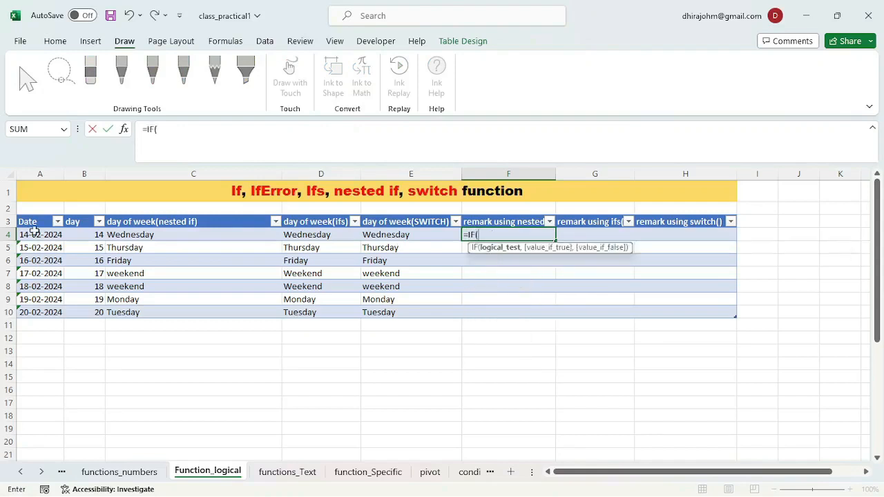
click(35, 234)
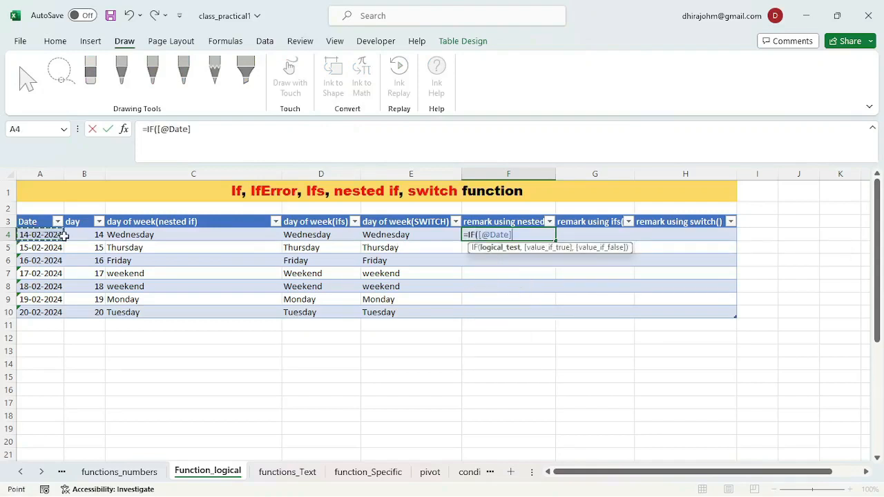
text(=today())
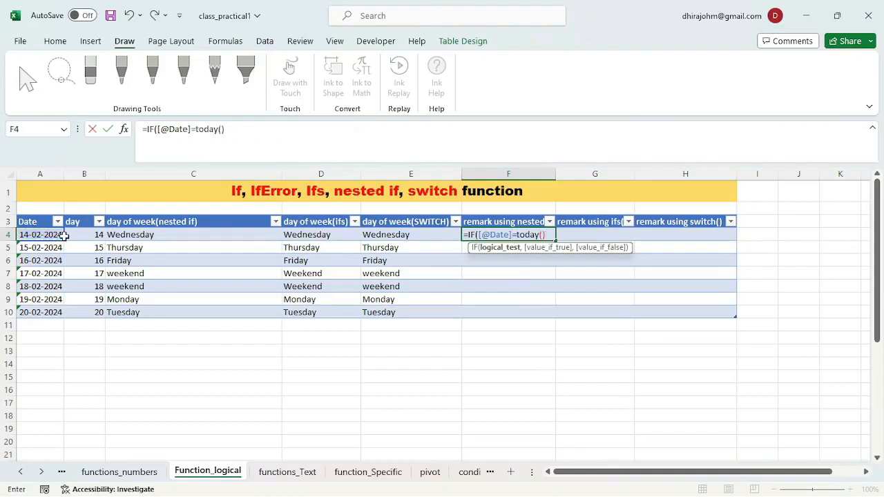
text(,"Present",)
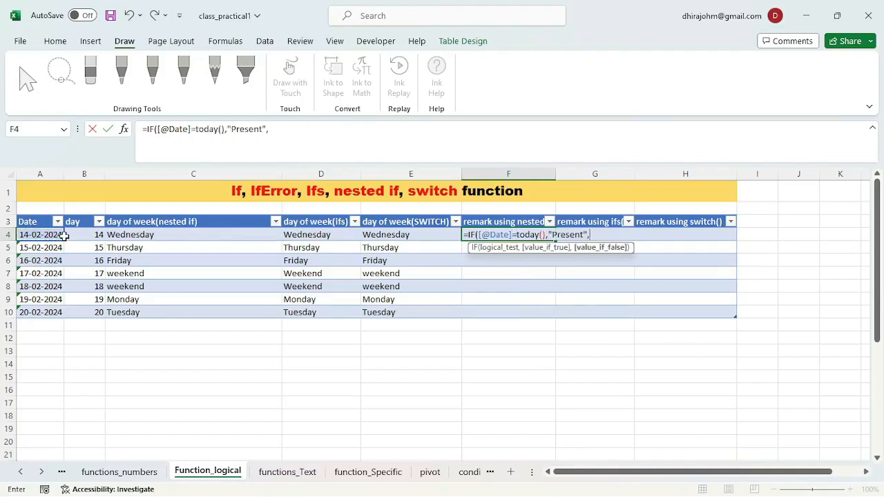
Nest a second IF returning "past" when the row's Date is before today() and "Future" otherwise, and enter the formula.
text(if()
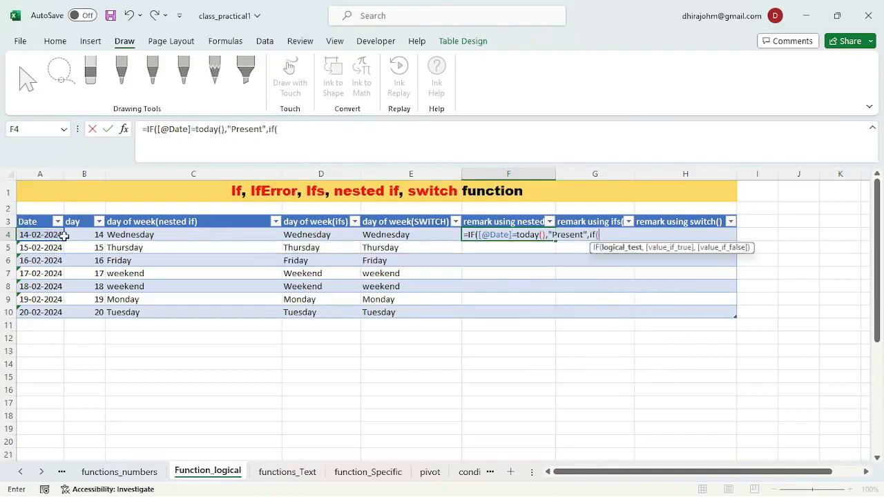
click(52, 236)
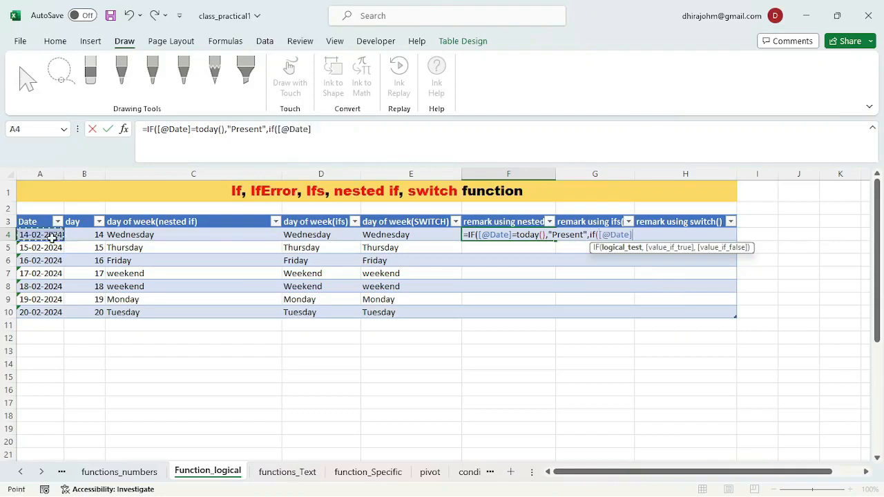
text(<today())
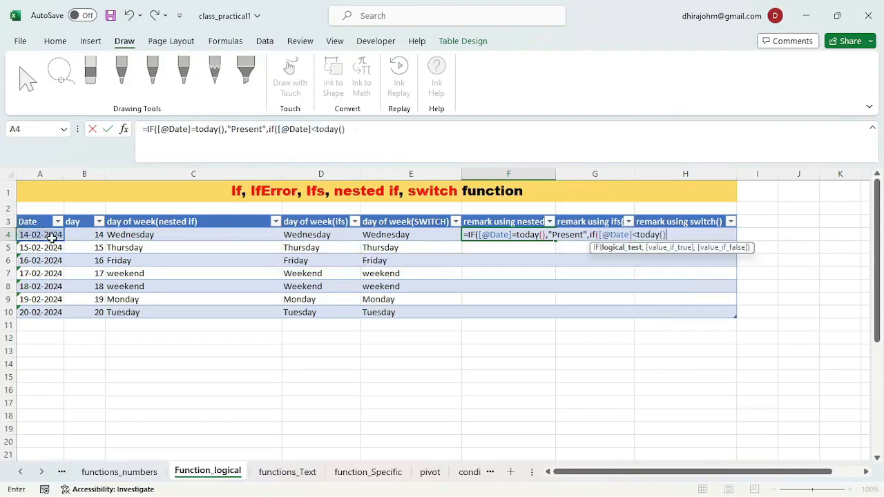
text(,")
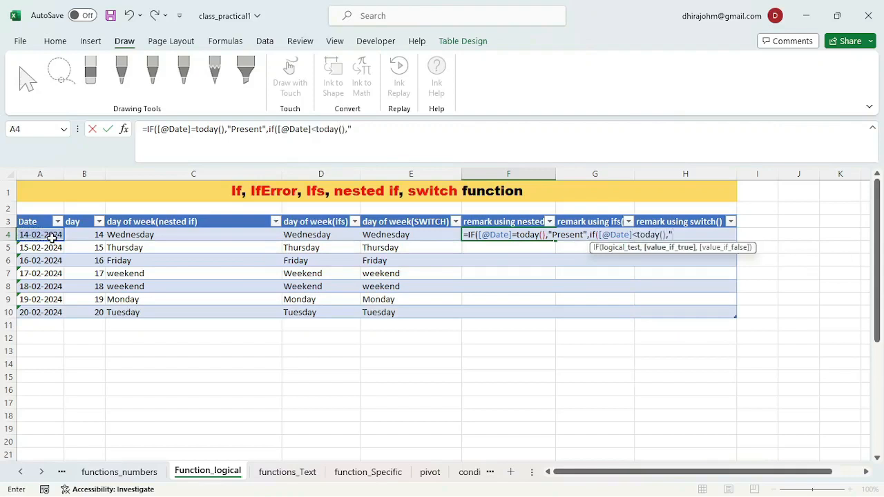
text(past",")
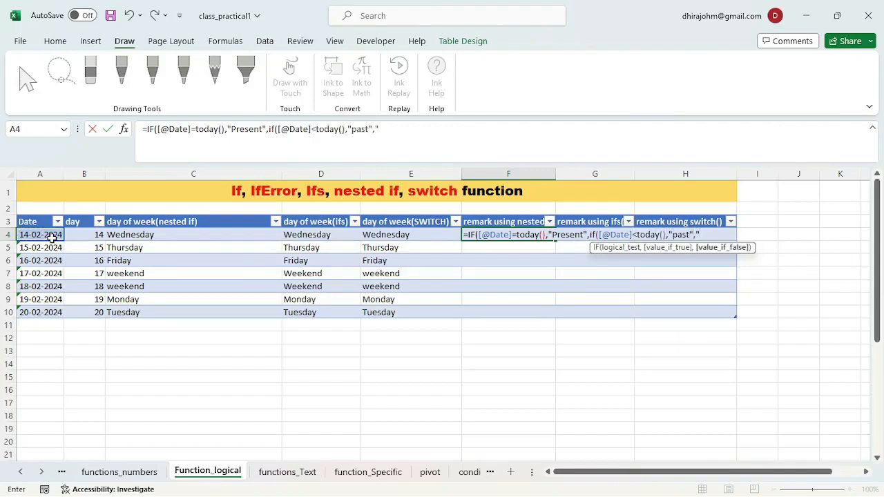
text(Future")))
key(Return)
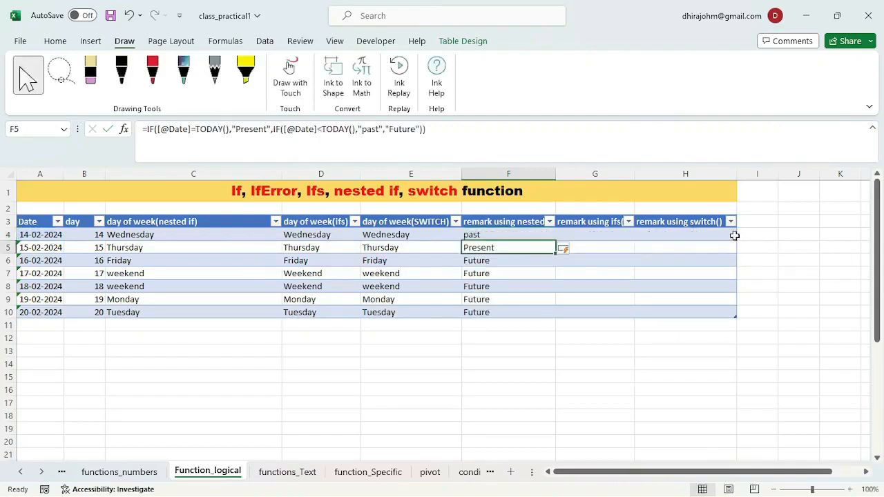
Compare the nested IF remarks in F4:F10 with the dates in their rows.
click(478, 235)
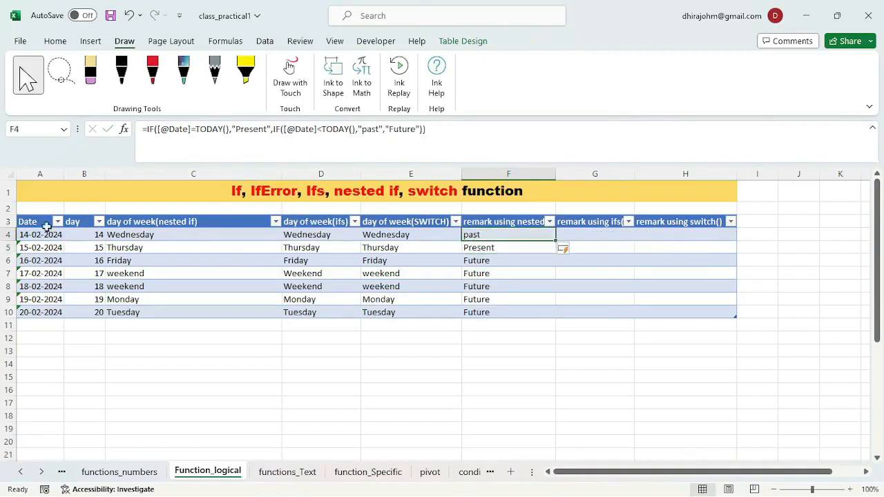
click(474, 248)
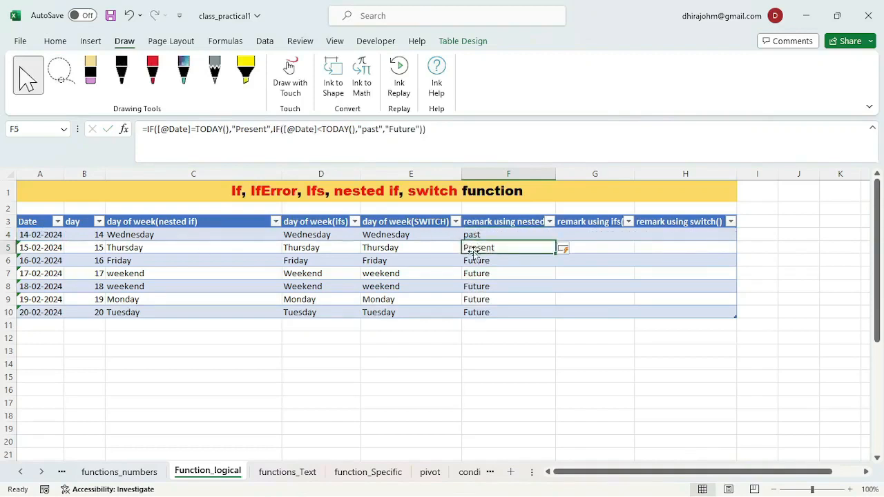
drag(481, 261, 489, 313)
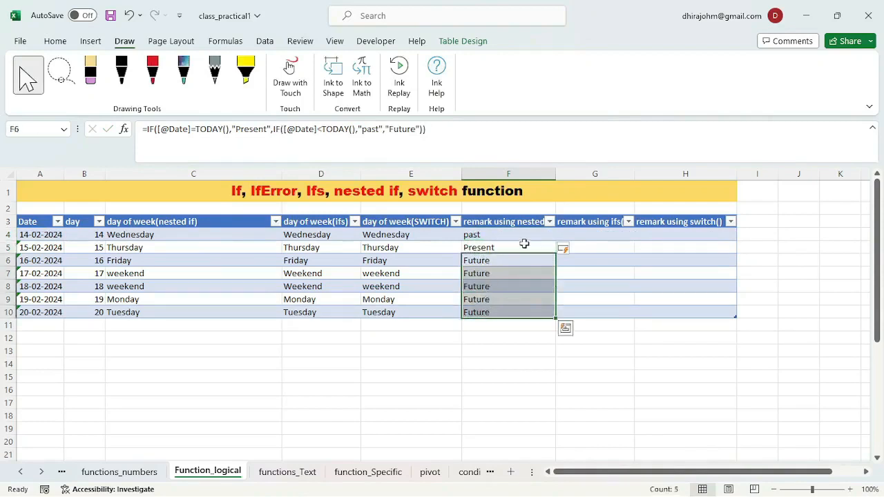
Start an IFS formula in G4 that returns "Present" when the row's Date equals today().
click(570, 236)
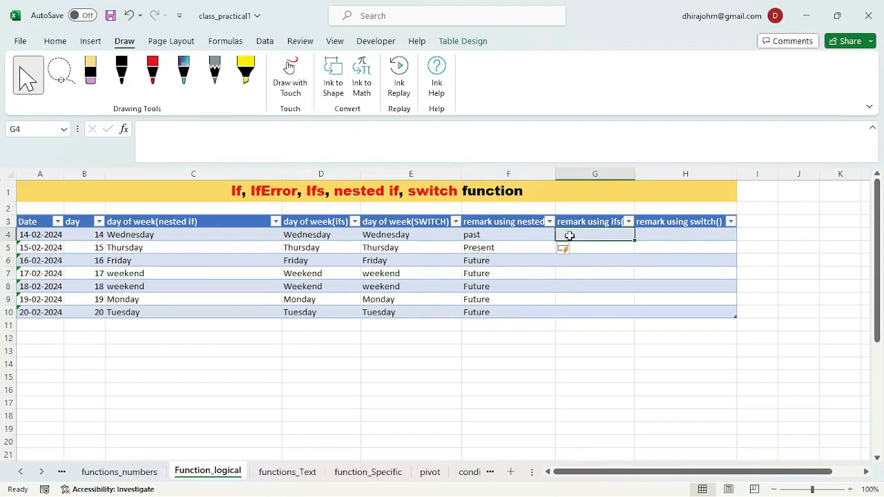
text(=ifs)
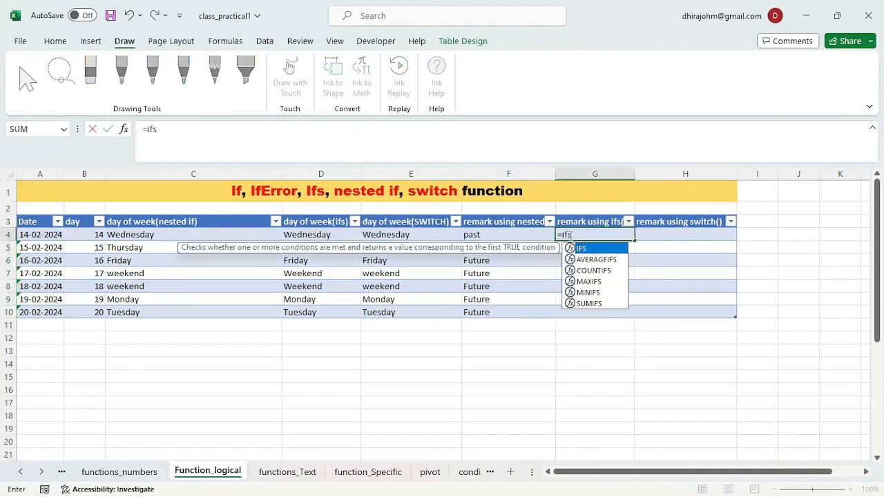
key(Tab)
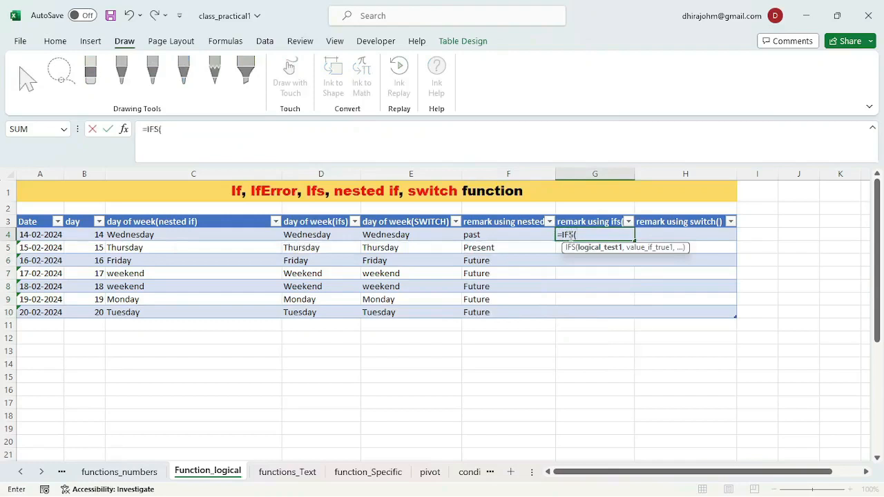
click(47, 235)
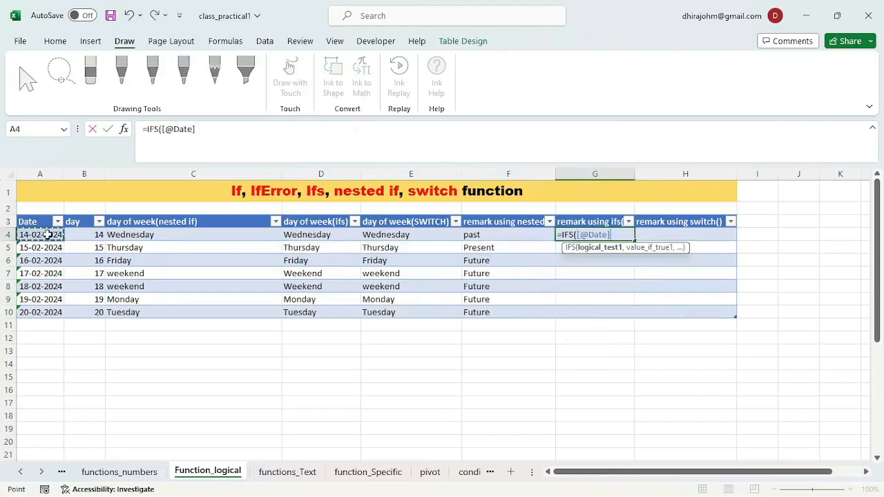
text(=today(),")
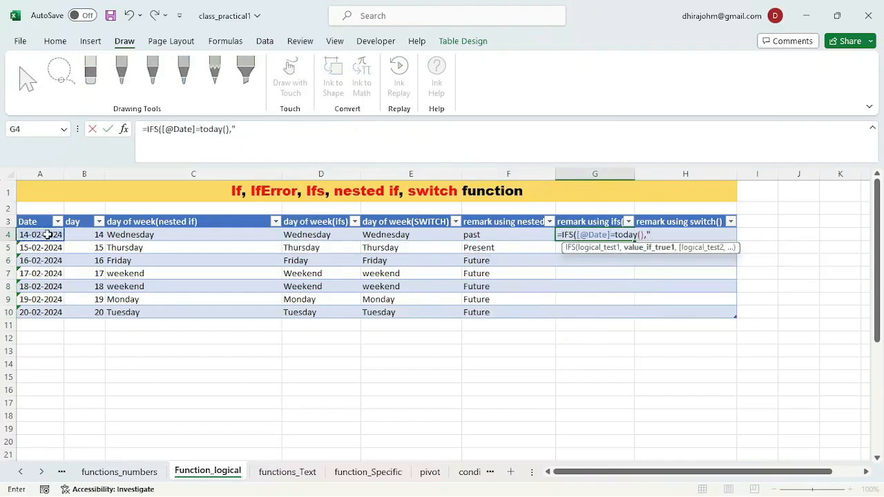
text(Present",)
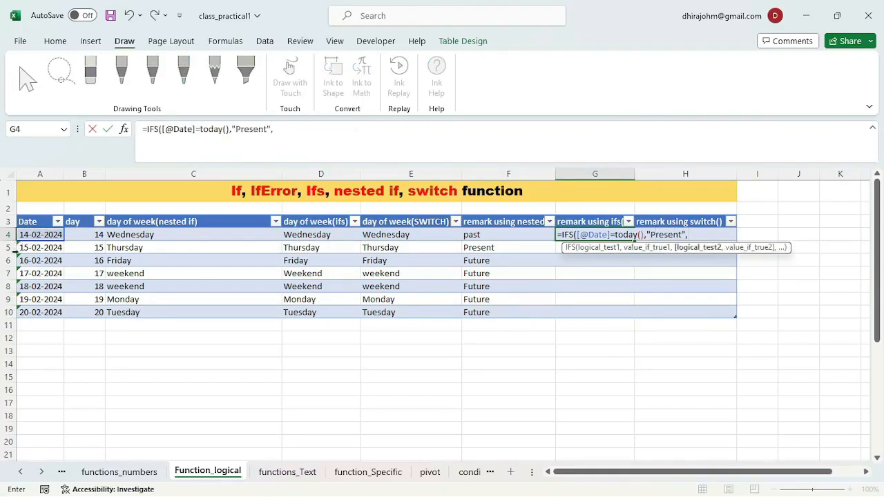
Add a second IFS condition returning "Past" when the row's Date is less than today().
click(53, 237)
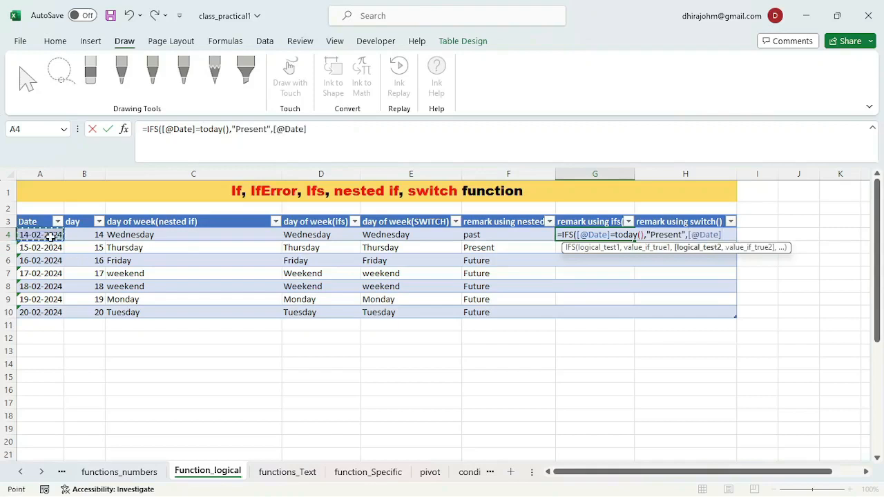
text(<today)
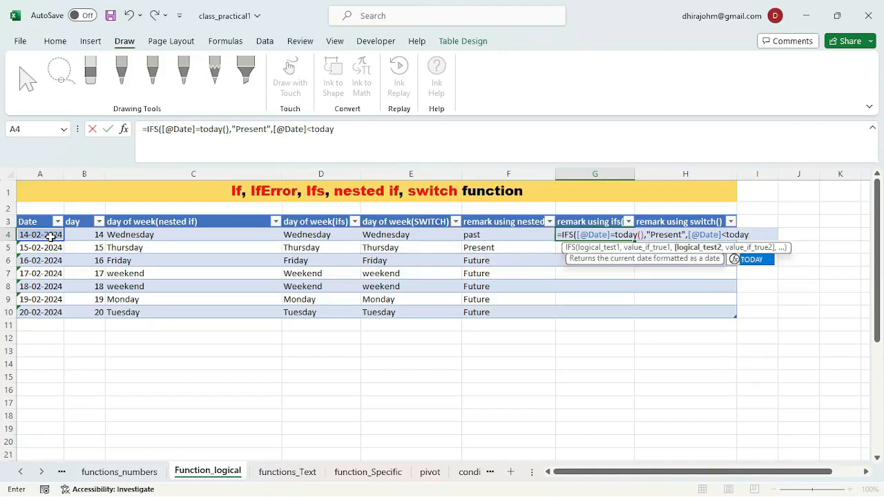
text((),)
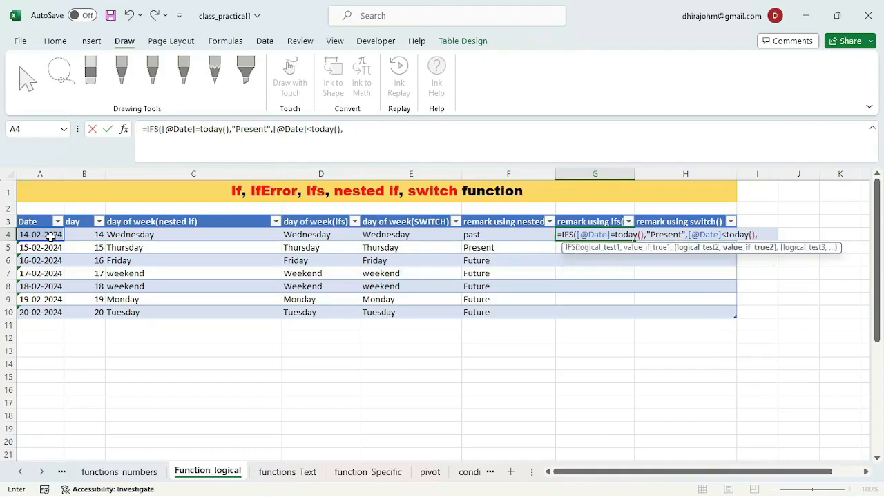
text("Past)
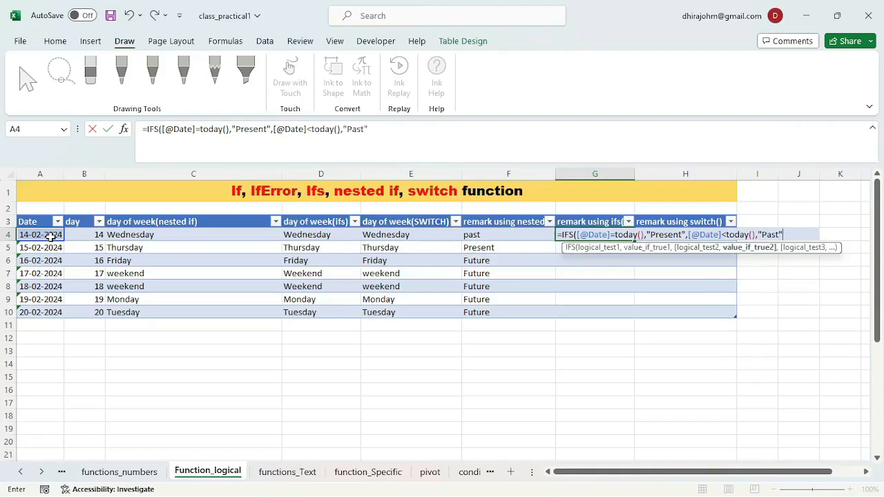
text(",)
Add a third IFS condition returning "Future" when the row's Date is greater than today(), and enter the formula.
click(49, 236)
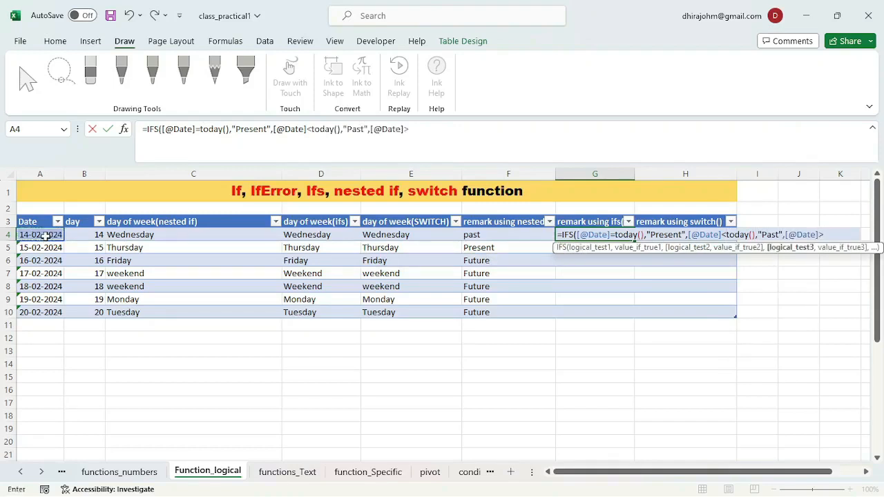
text(today()
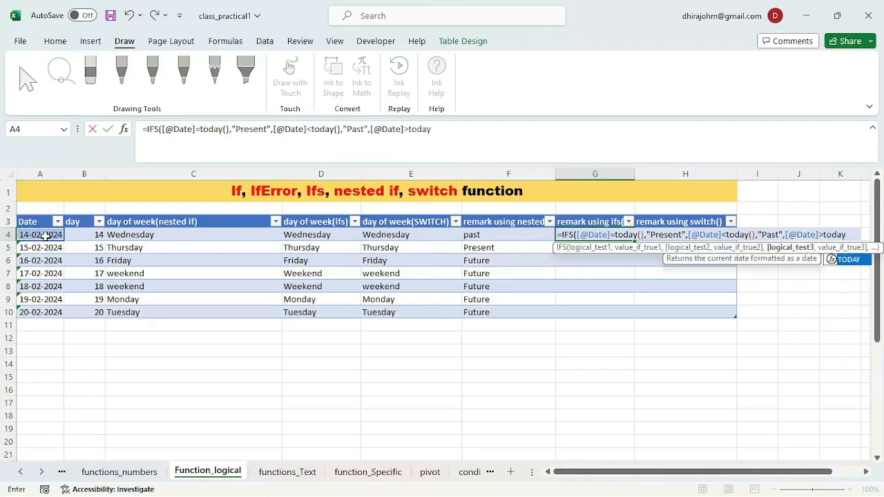
text(),)
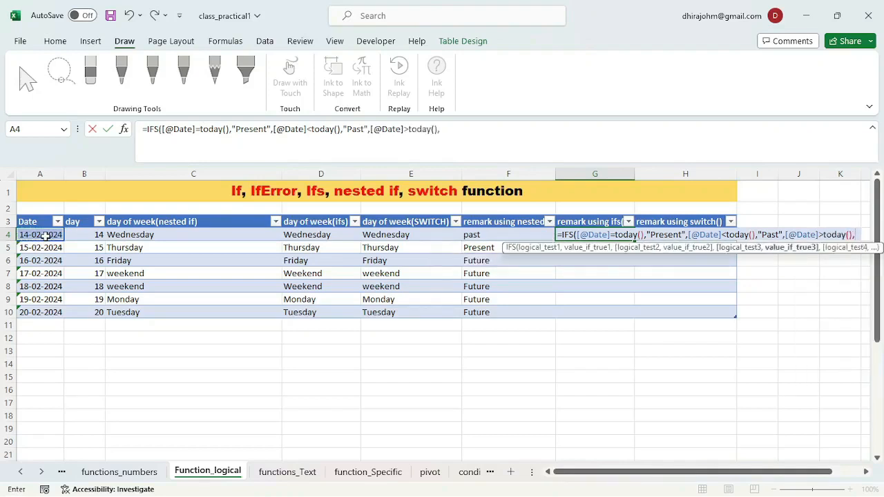
text(ture)
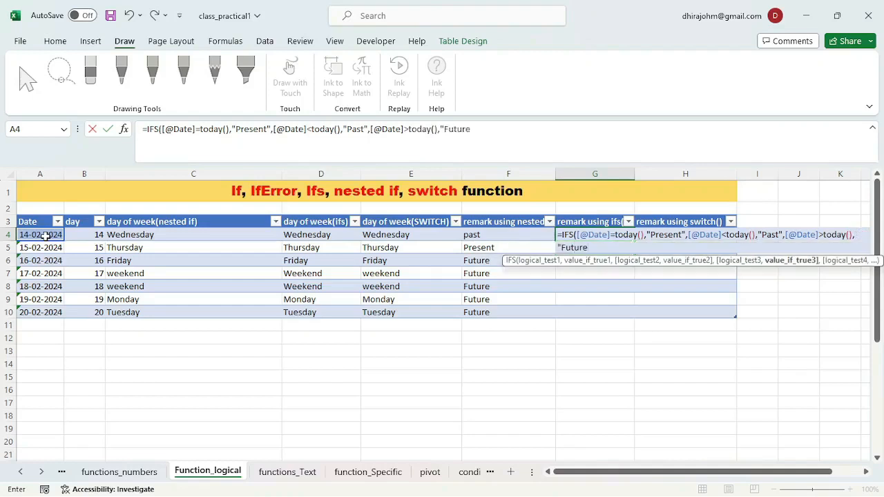
key(Tab)
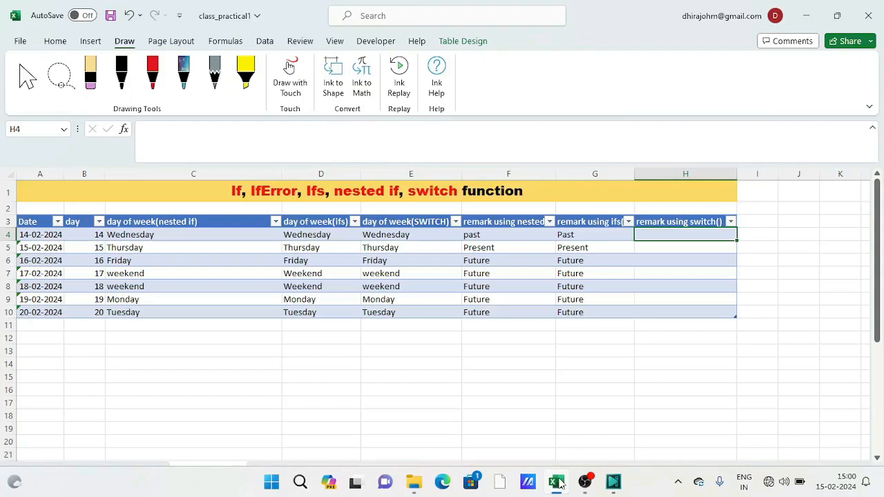
Start a SWITCH formula in H4 with True as its expression.
text(=switch)
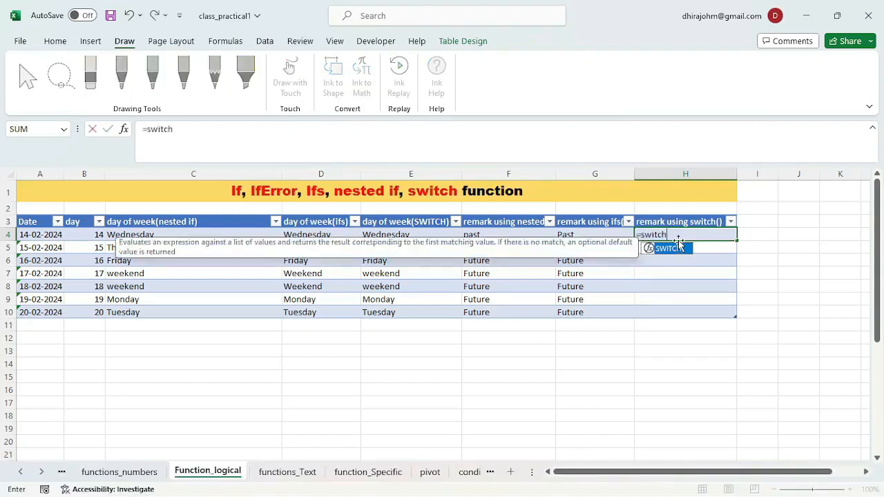
double_click(681, 248)
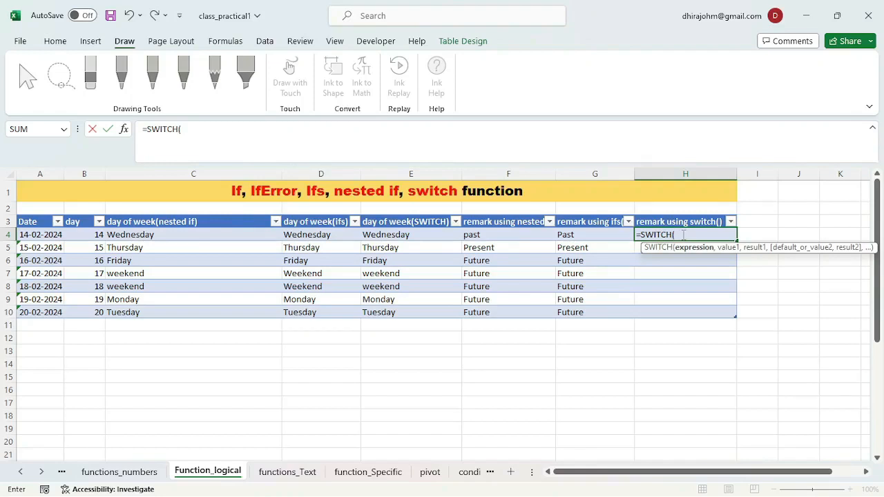
text(True)
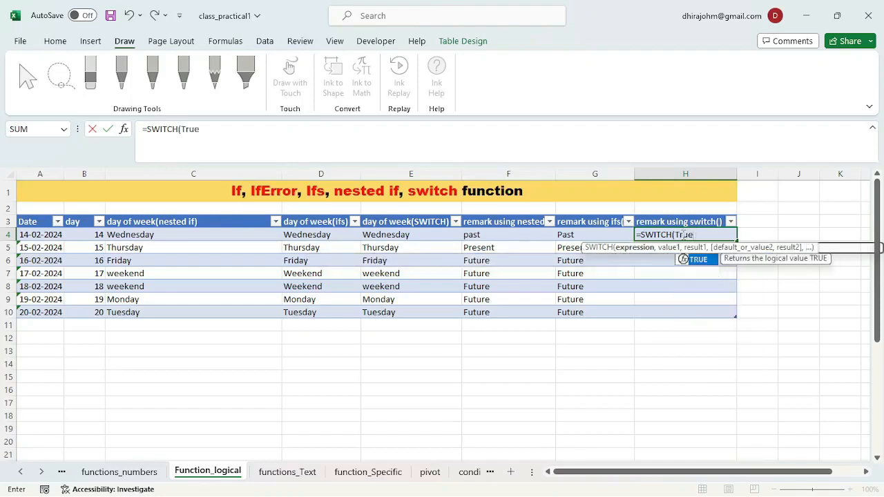
text(,)
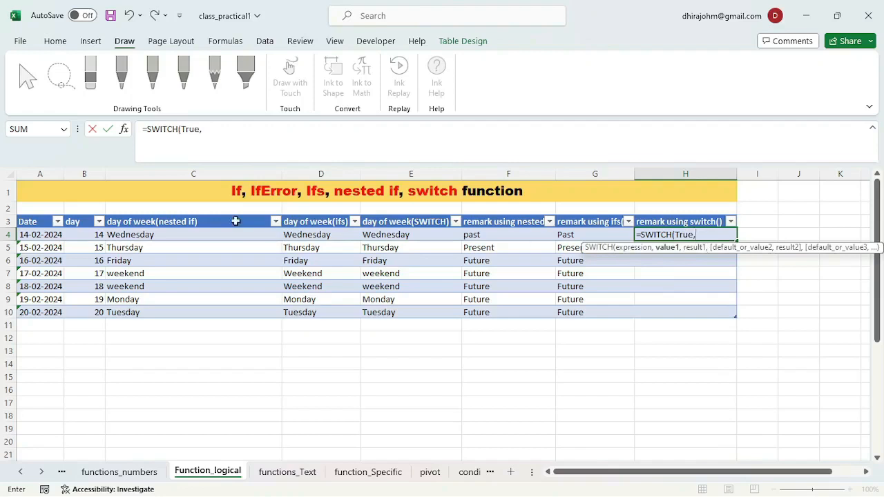
Add the first SWITCH case, returning "Present" when the row's Date equals Today().
click(52, 235)
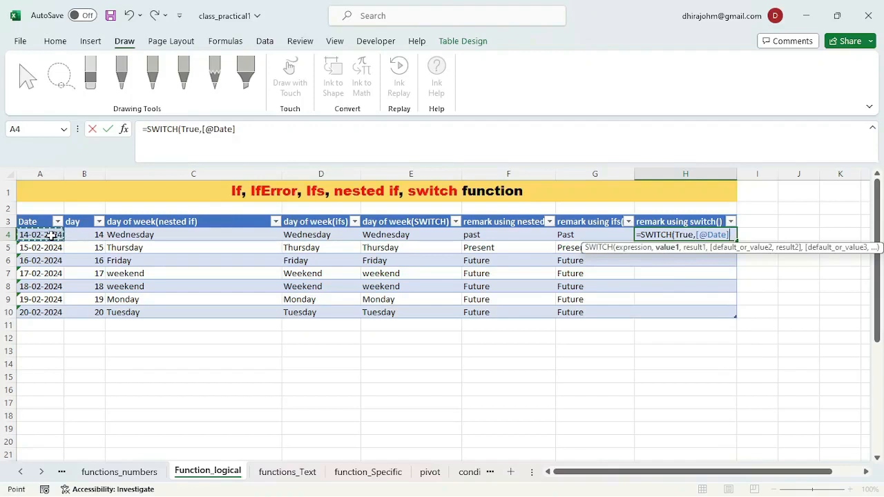
text(=)
text(Today)
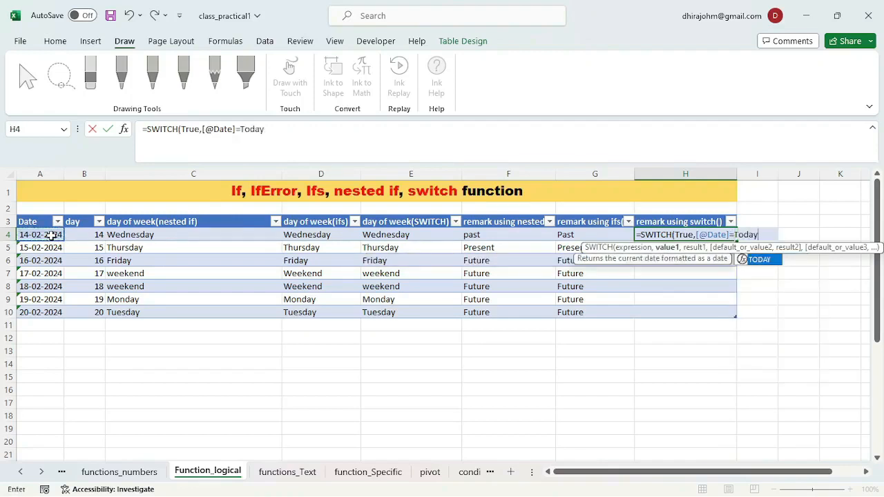
text(())
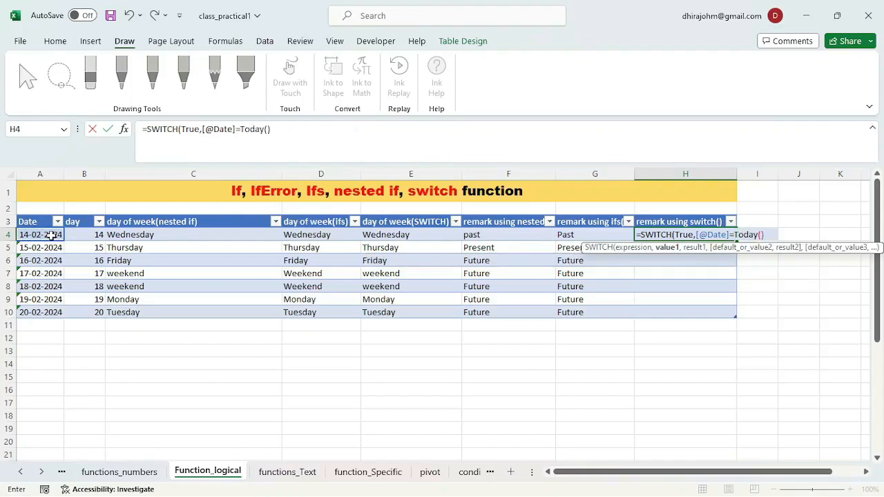
text(,")
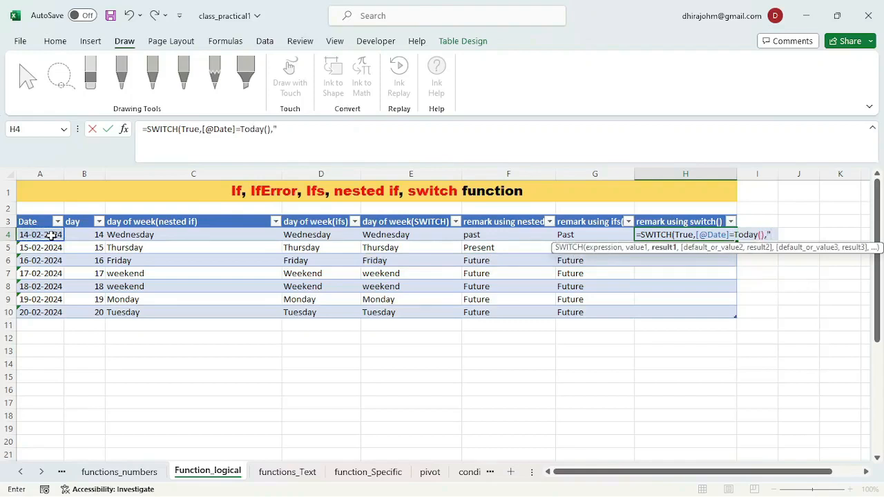
text(Presnt)
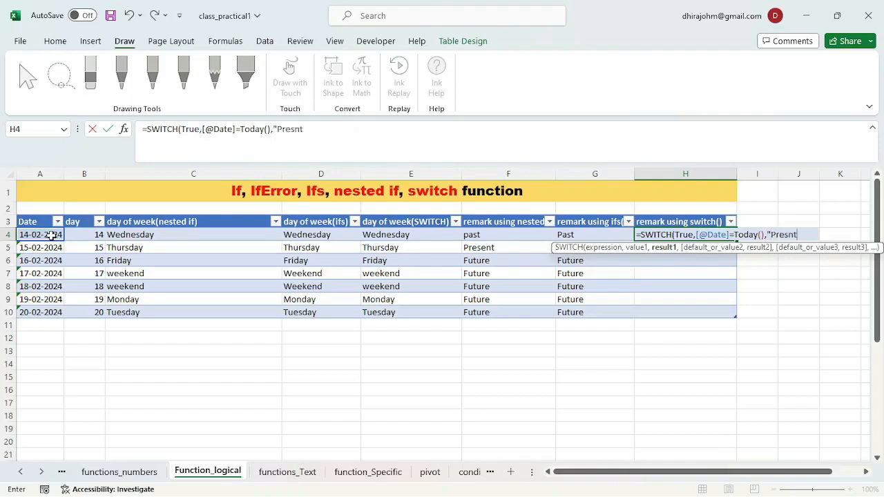
key(BackSpace)
key(BackSpace)
text(ent",)
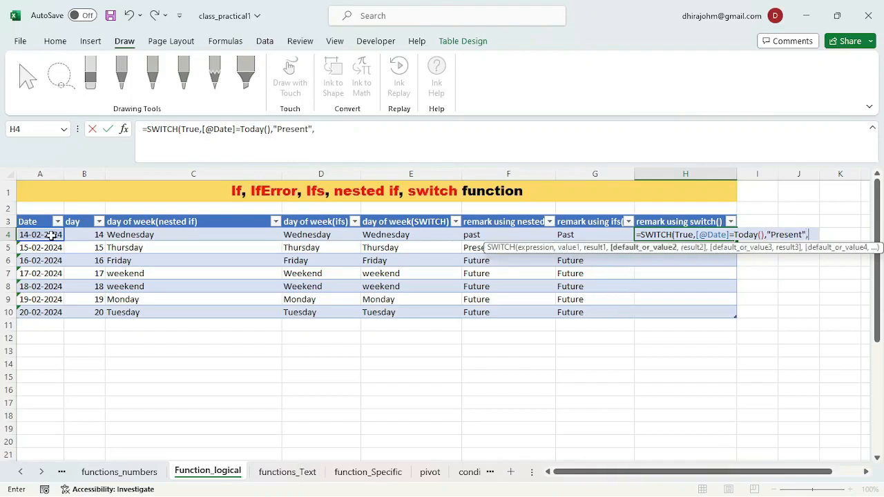
Add a second SWITCH case returning "Past" when the row's Date is less than today().
click(40, 235)
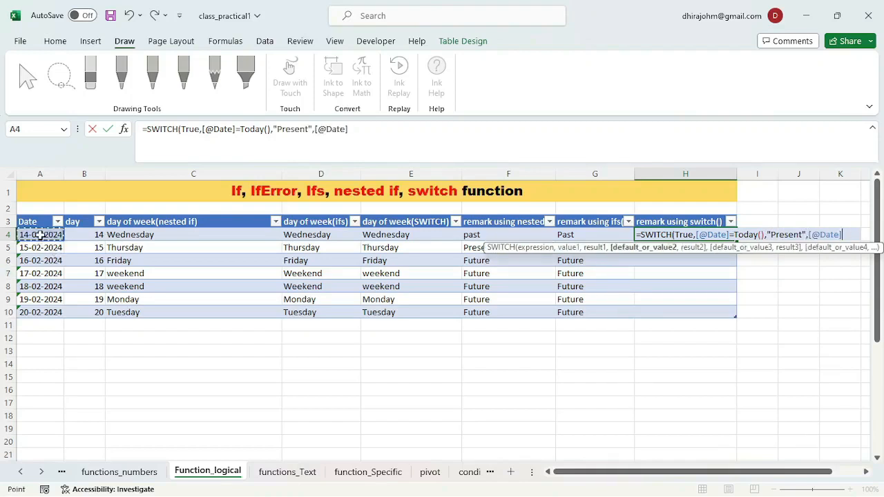
text(<today)
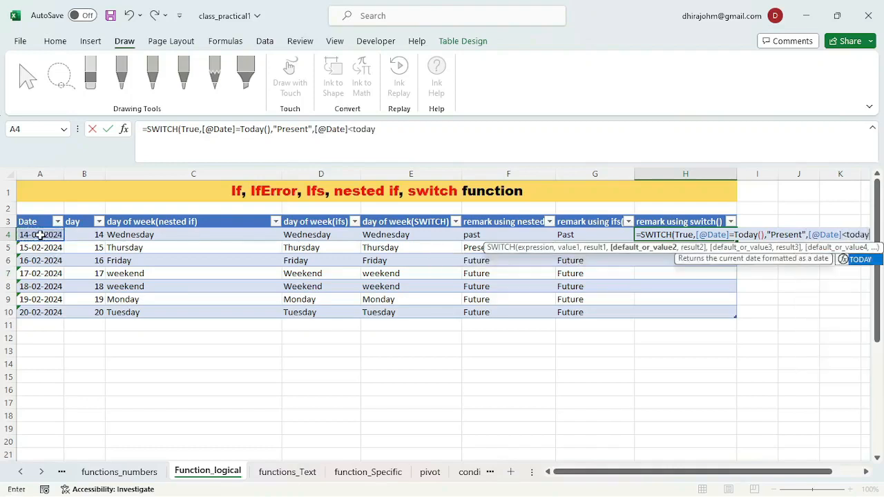
text((),)
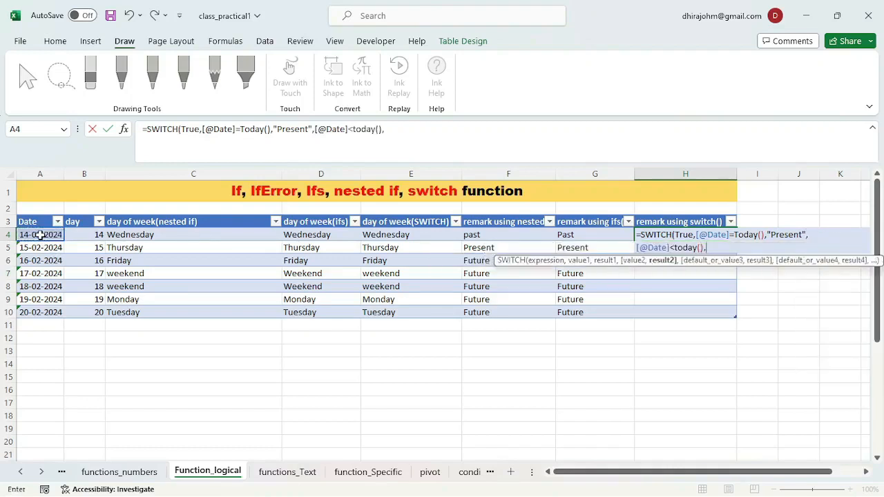
text("Past",)
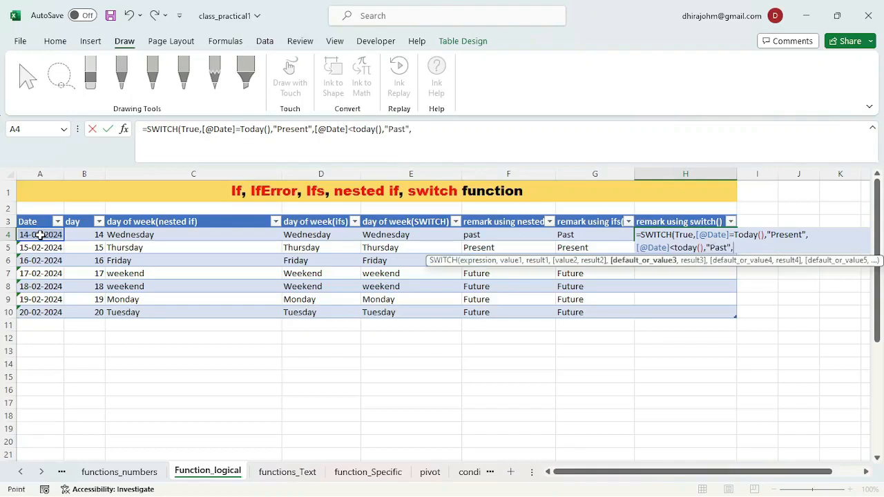
Add a third SWITCH case returning "future" when the row's Date is greater than today(), and enter the formula.
click(40, 235)
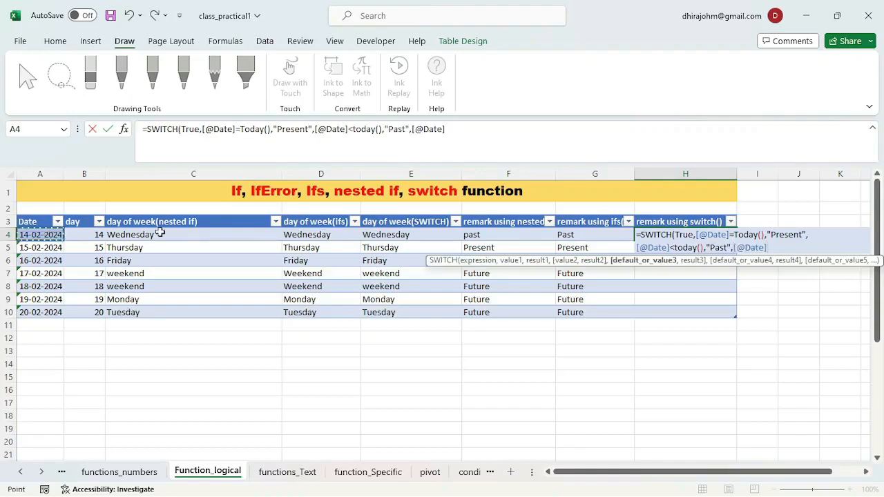
text(>t)
text(oday())
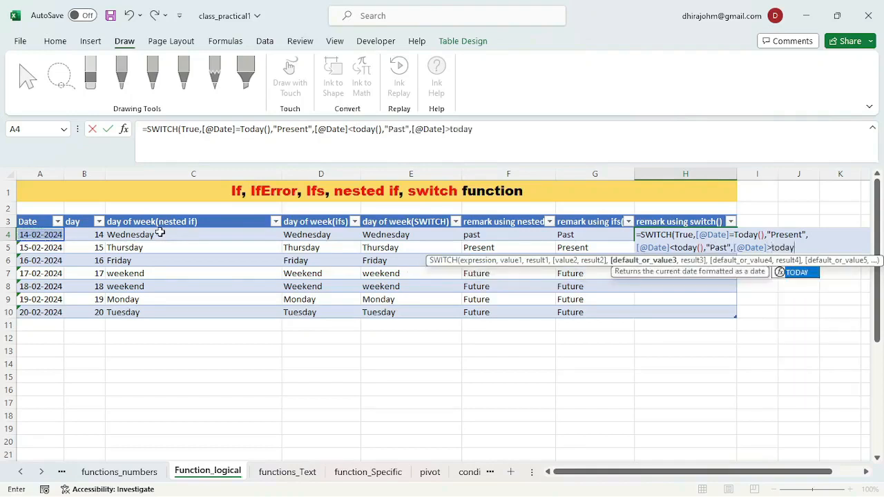
text(,)
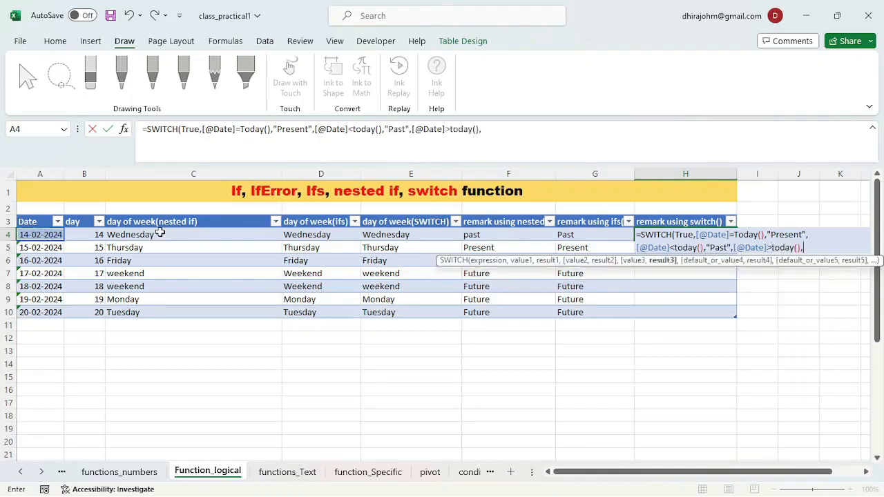
text("future"))
key(Return)
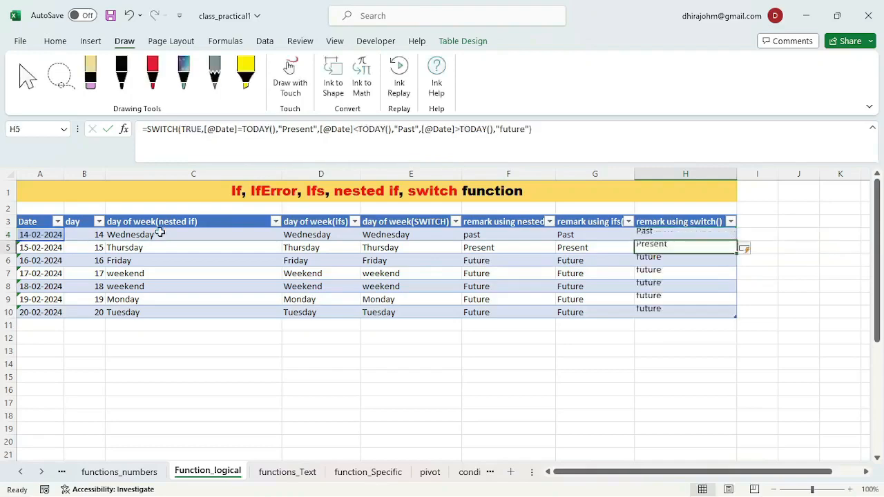